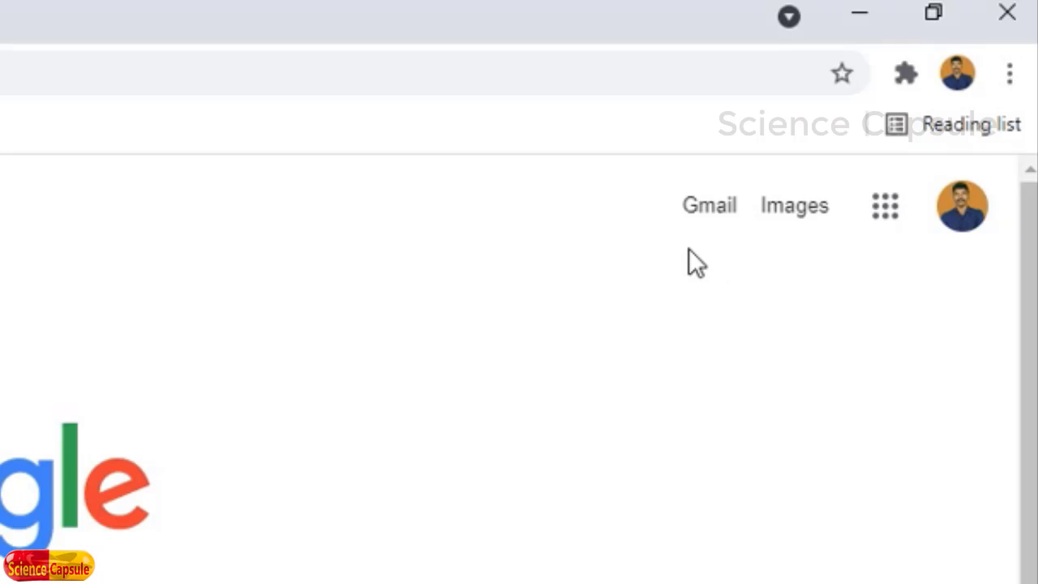
Step: Open Jamboard from the Google apps list
{"action": "left_click", "coordinate": [888, 213]}
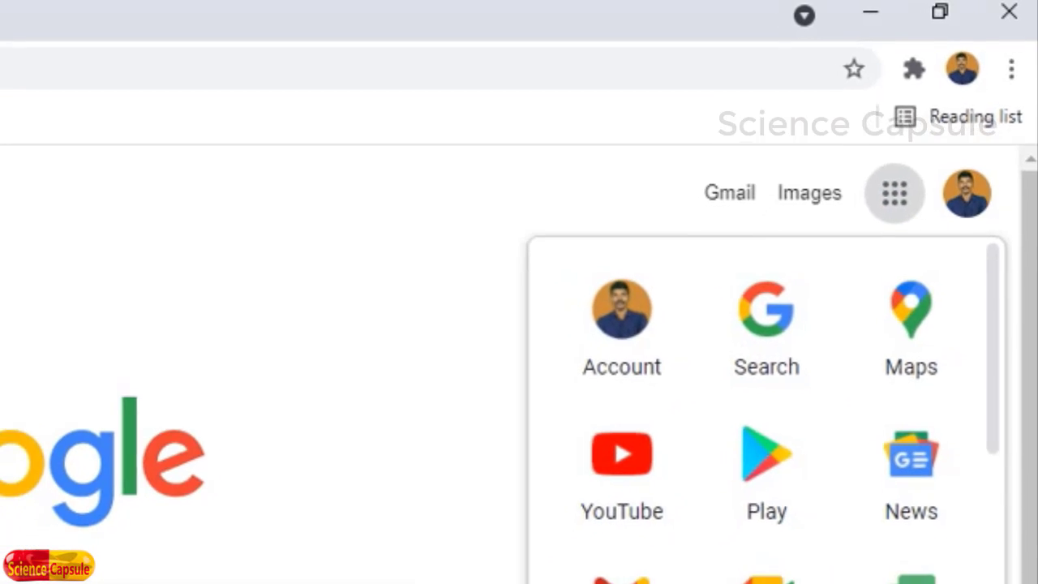
{"action": "scroll", "coordinate": [882, 516], "scroll_direction": "down", "scroll_amount": 6}
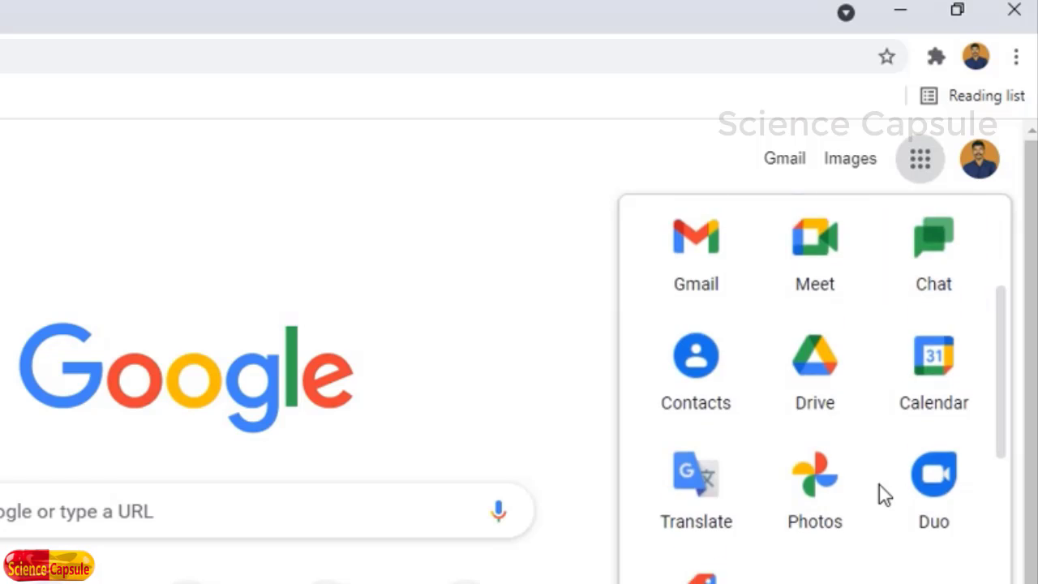
{"action": "scroll", "coordinate": [835, 454], "scroll_direction": "down", "scroll_amount": 2}
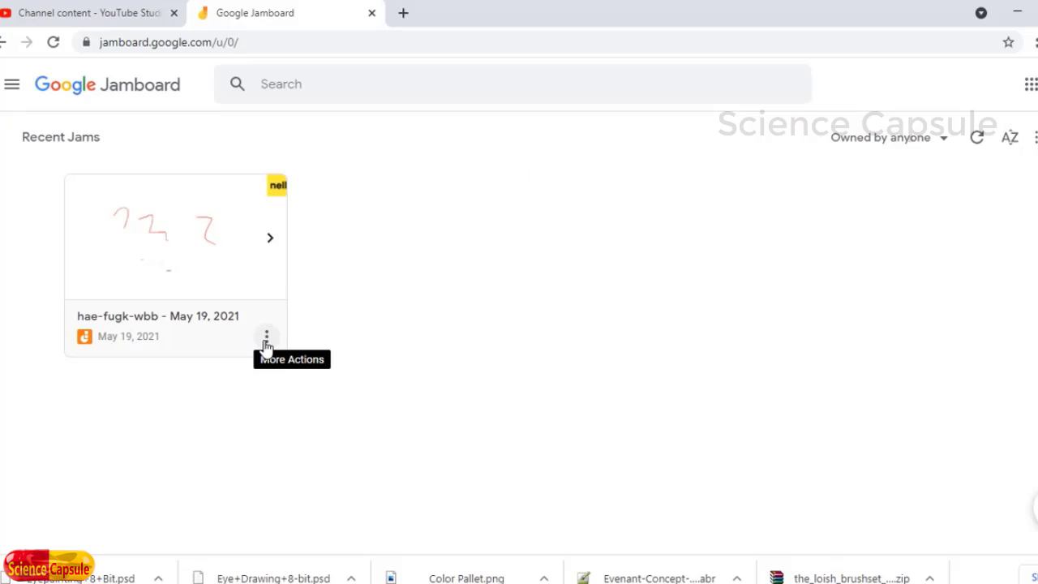
Step: Remove the existing May 19, 2021 jam from Recent Jams and confirm the removal
{"action": "left_click", "coordinate": [267, 338]}
{"action": "left_click", "coordinate": [244, 435]}
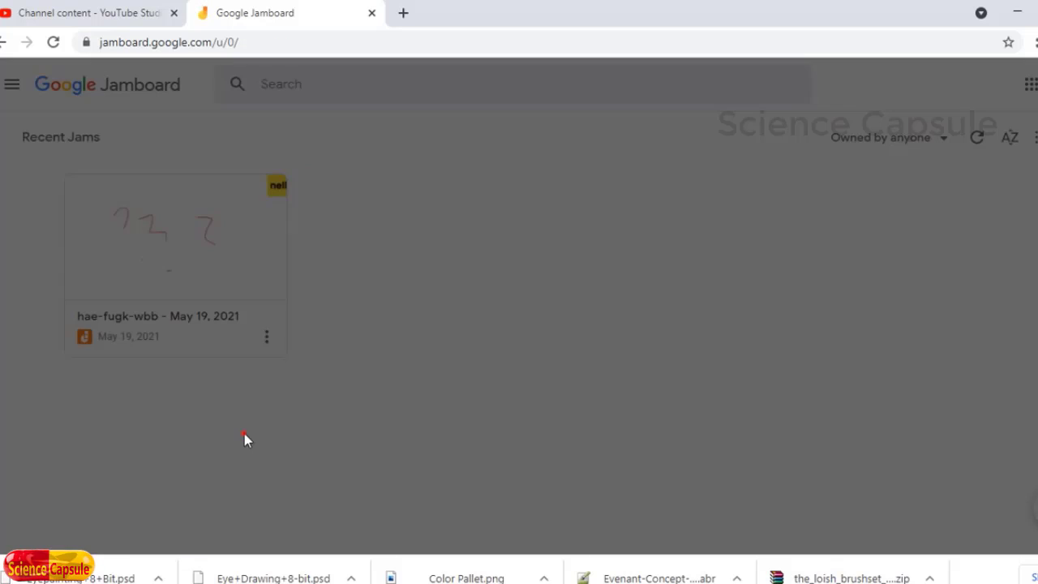
{"action": "left_click", "coordinate": [686, 362]}
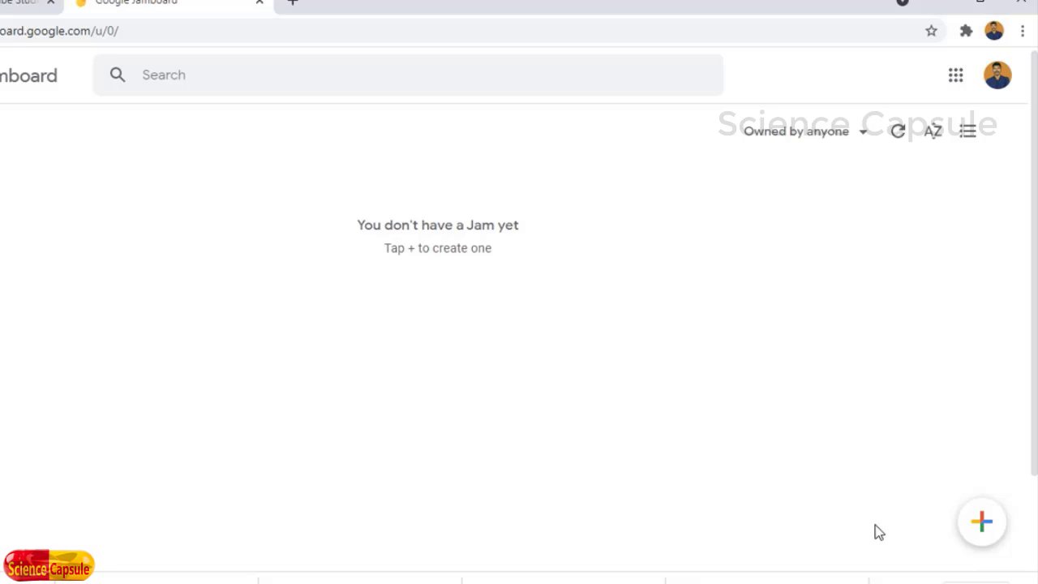
Step: Create a new jam and rename it "My first class"
{"action": "left_click", "coordinate": [985, 526]}
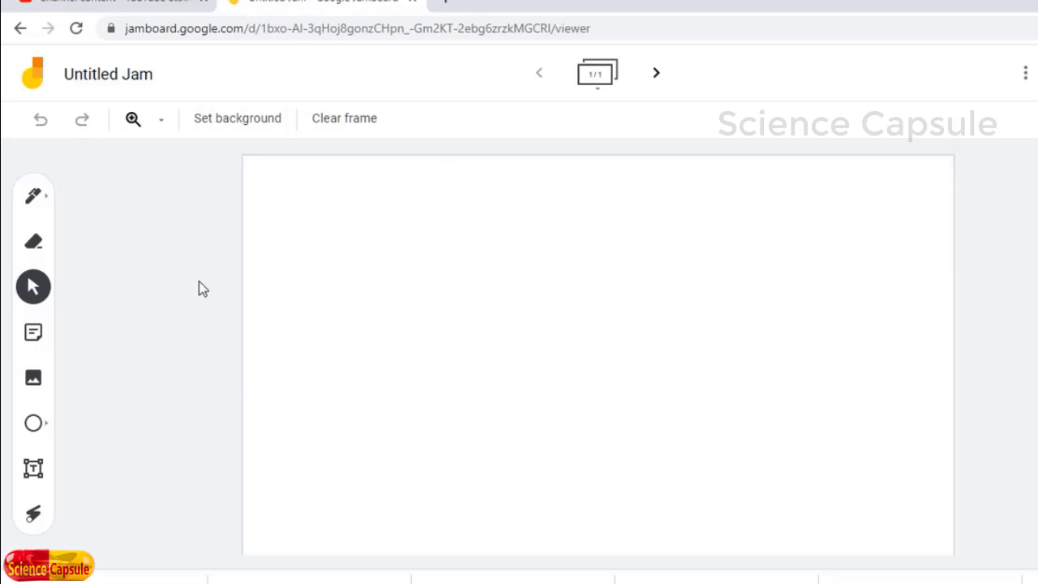
{"action": "left_click", "coordinate": [100, 78]}
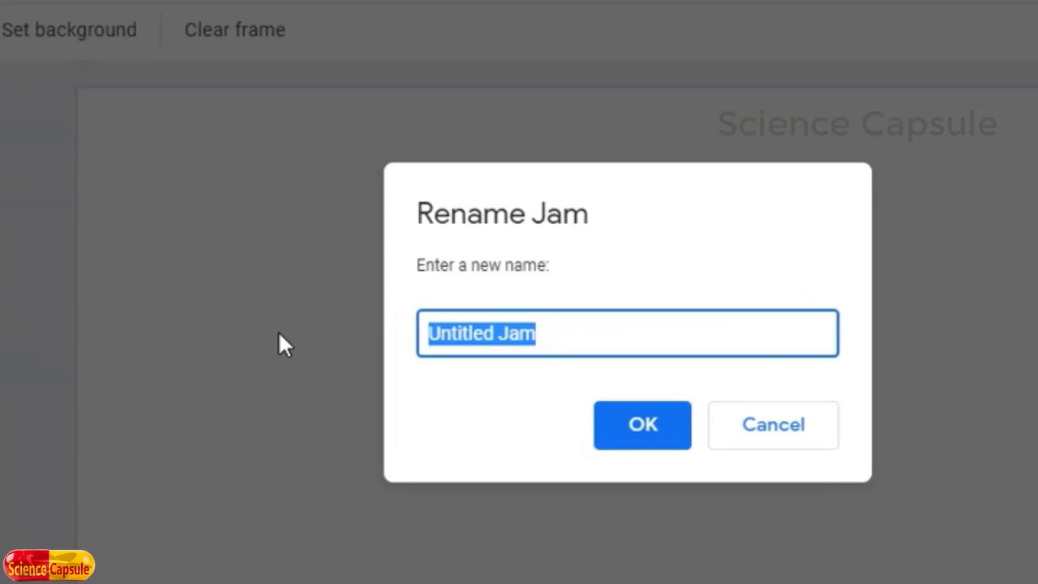
{"action": "type", "text": "My fir"}
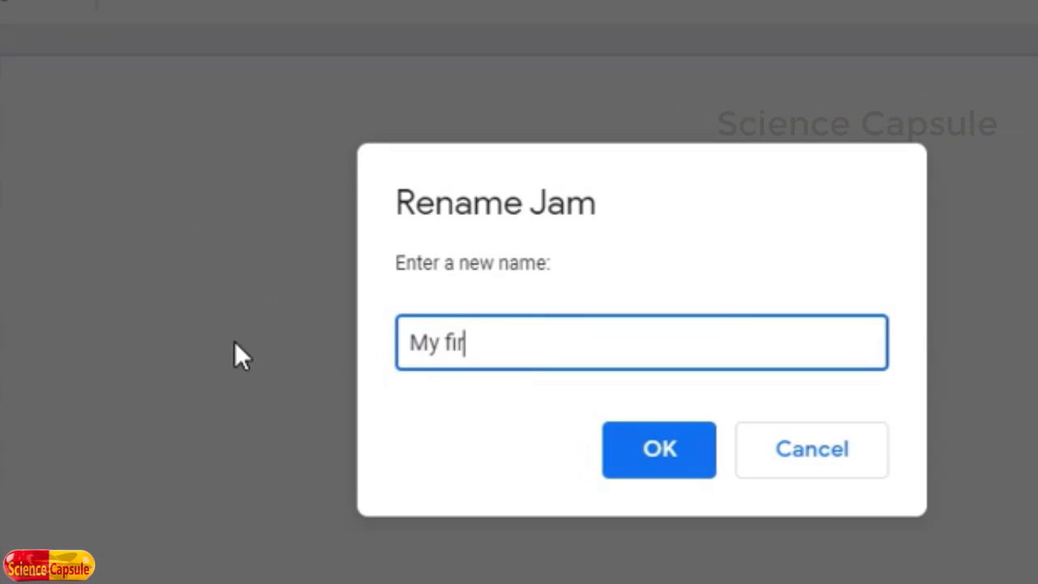
{"action": "type", "text": "st class"}
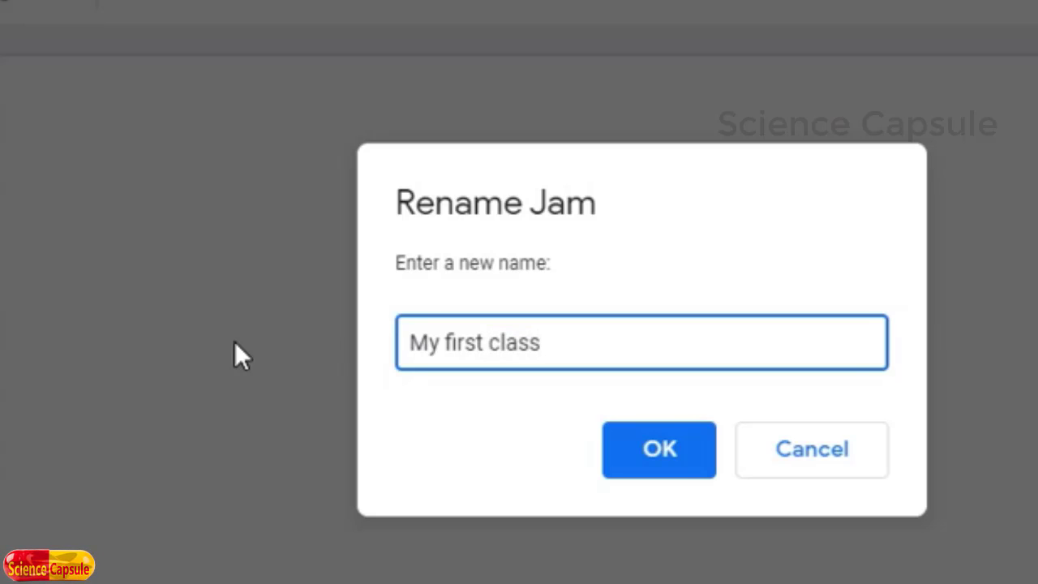
{"action": "left_click", "coordinate": [659, 450]}
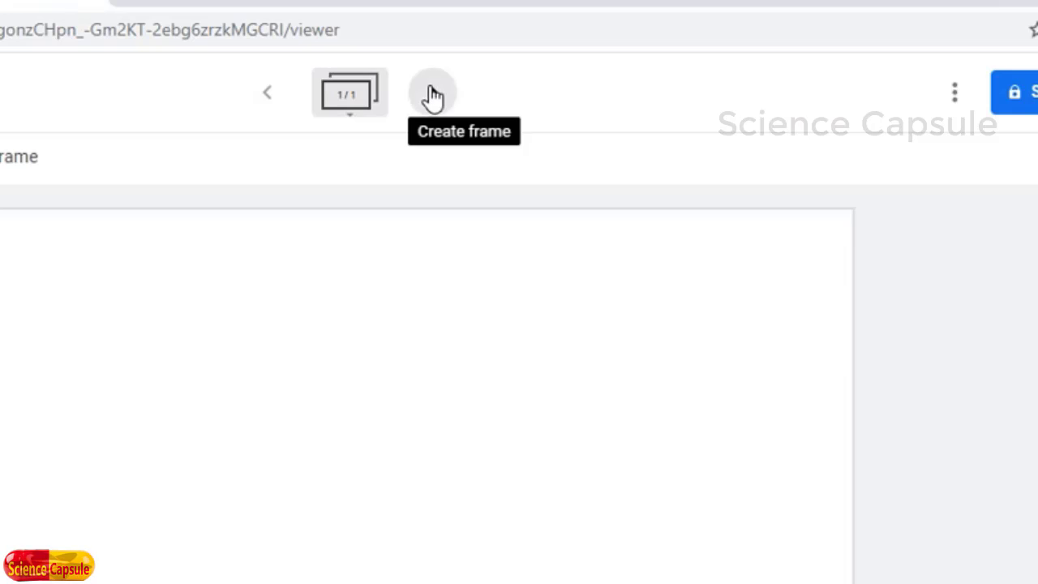
Step: Add three new frames to the jam and return to the first frame
{"action": "left_click", "coordinate": [430, 93]}
{"action": "left_click", "coordinate": [431, 93]}
{"action": "left_click", "coordinate": [431, 93]}
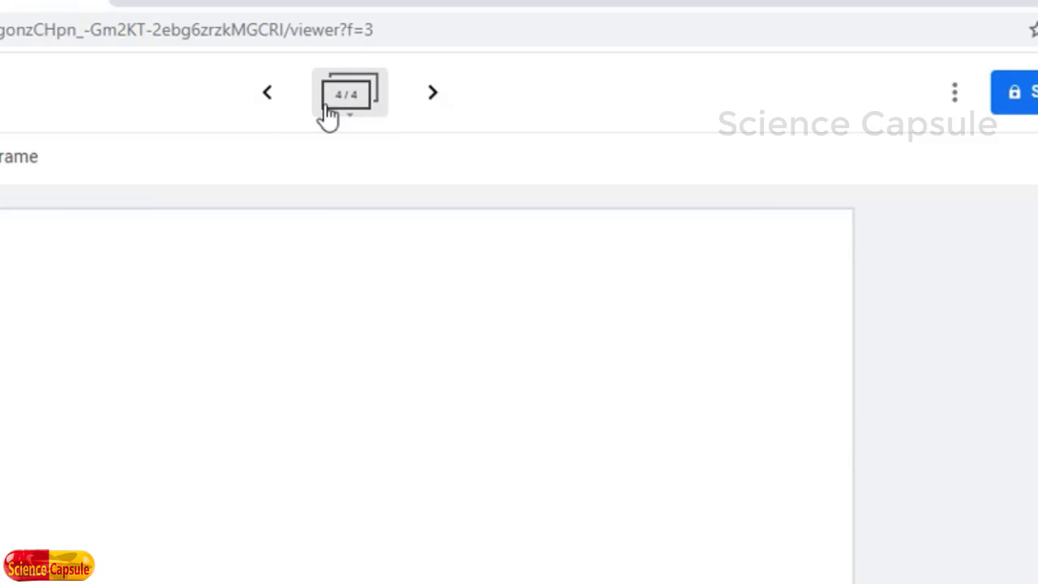
{"action": "left_click", "coordinate": [268, 95]}
{"action": "left_click", "coordinate": [268, 96]}
{"action": "left_click", "coordinate": [268, 96]}
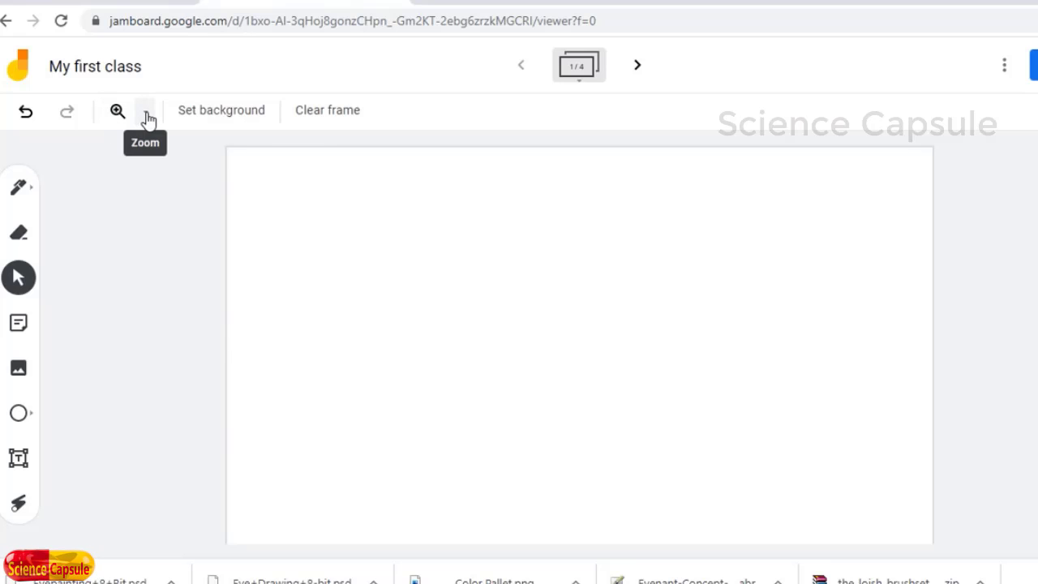
Step: Preview the first frame at 25%, 50%, 100% and 200% zoom
{"action": "left_click", "coordinate": [147, 118]}
{"action": "left_click", "coordinate": [181, 178]}
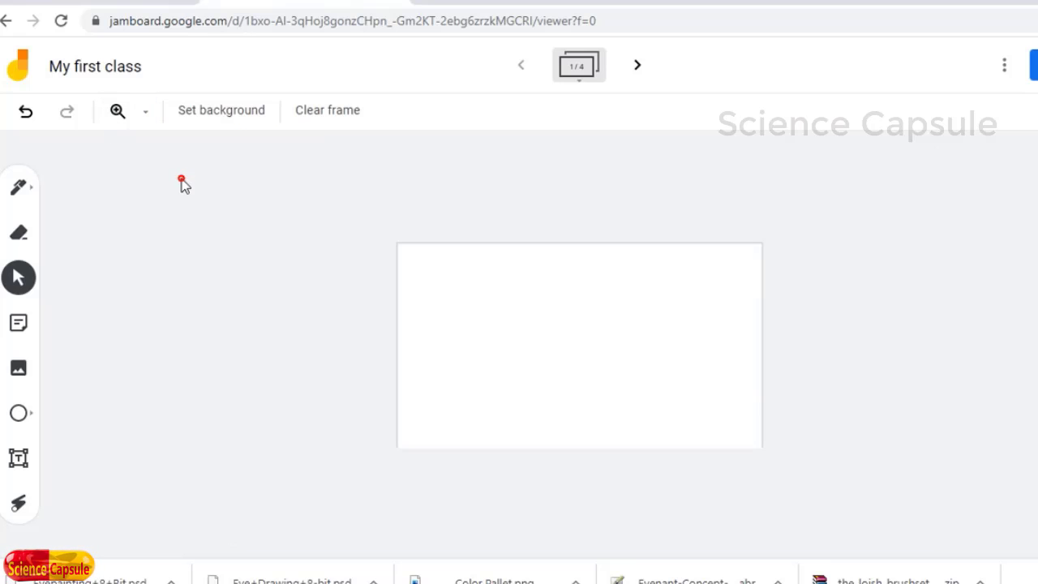
{"action": "left_click", "coordinate": [146, 112]}
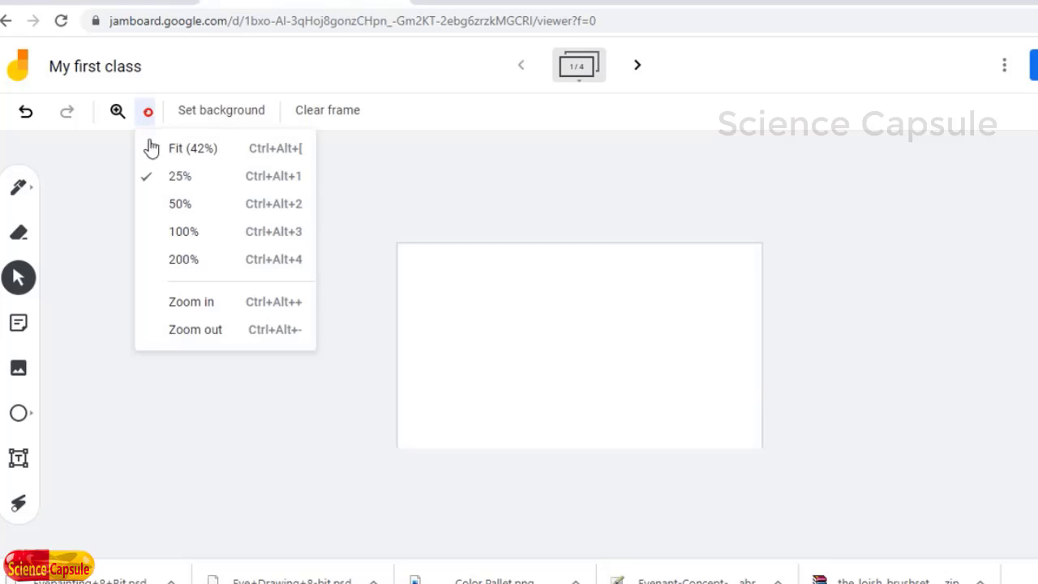
{"action": "left_click", "coordinate": [181, 202]}
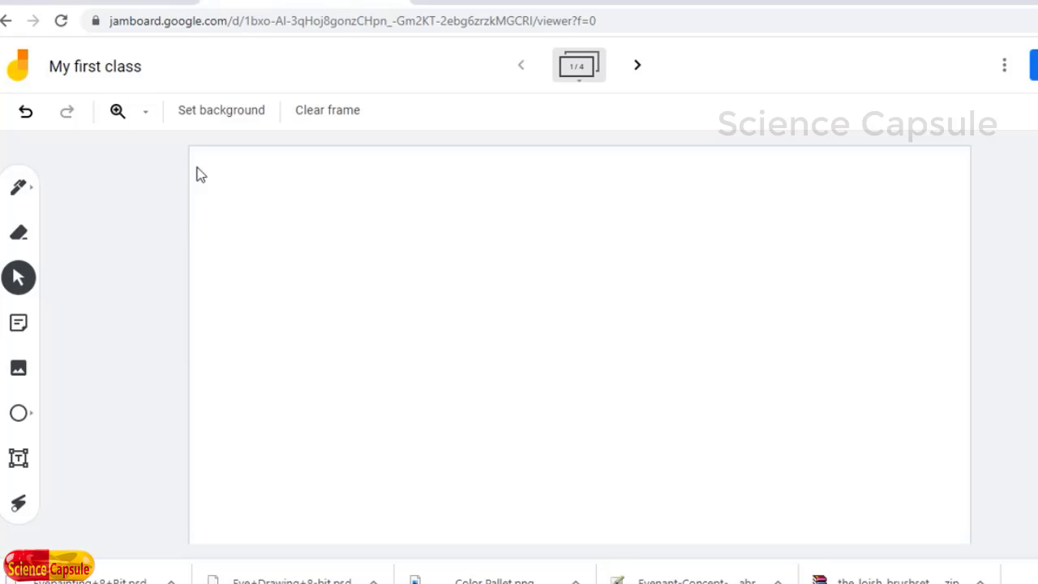
{"action": "left_click", "coordinate": [147, 114]}
{"action": "left_click", "coordinate": [183, 234]}
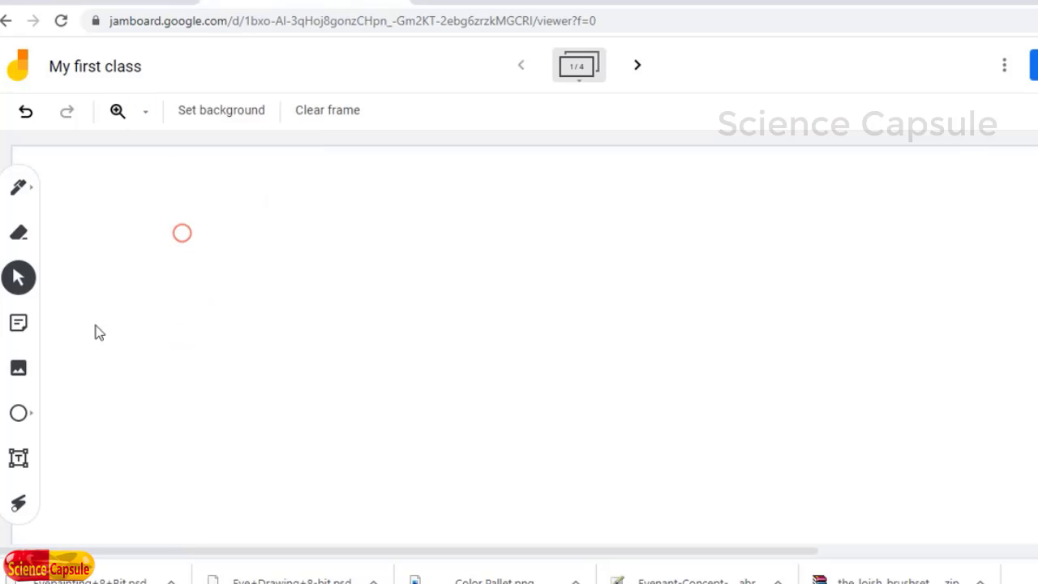
{"action": "left_click", "coordinate": [146, 112]}
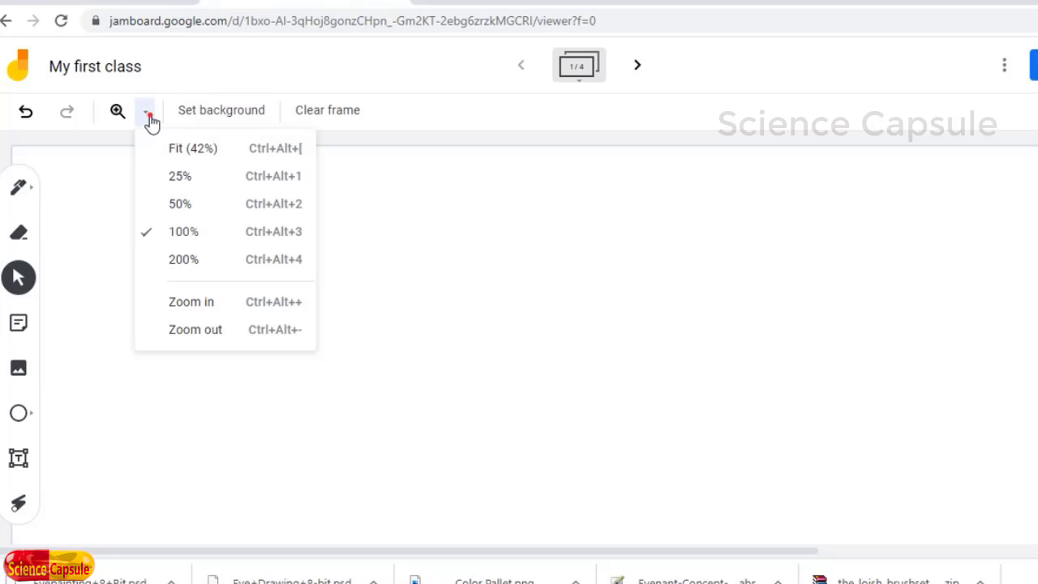
{"action": "left_click", "coordinate": [194, 259]}
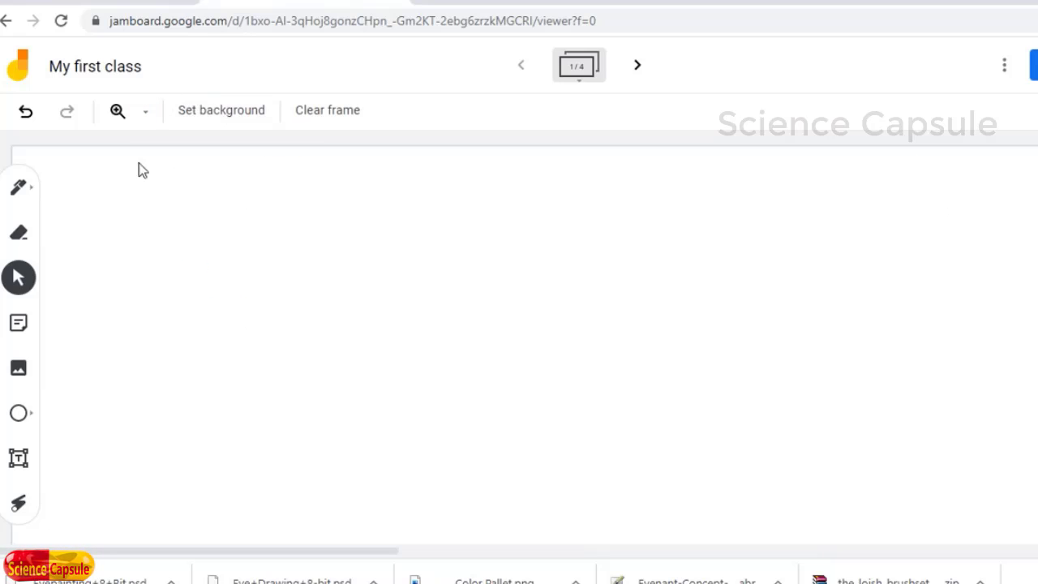
Step: Reduce the frame's zoom to 100%, and finally to 50%
{"action": "left_click", "coordinate": [146, 112]}
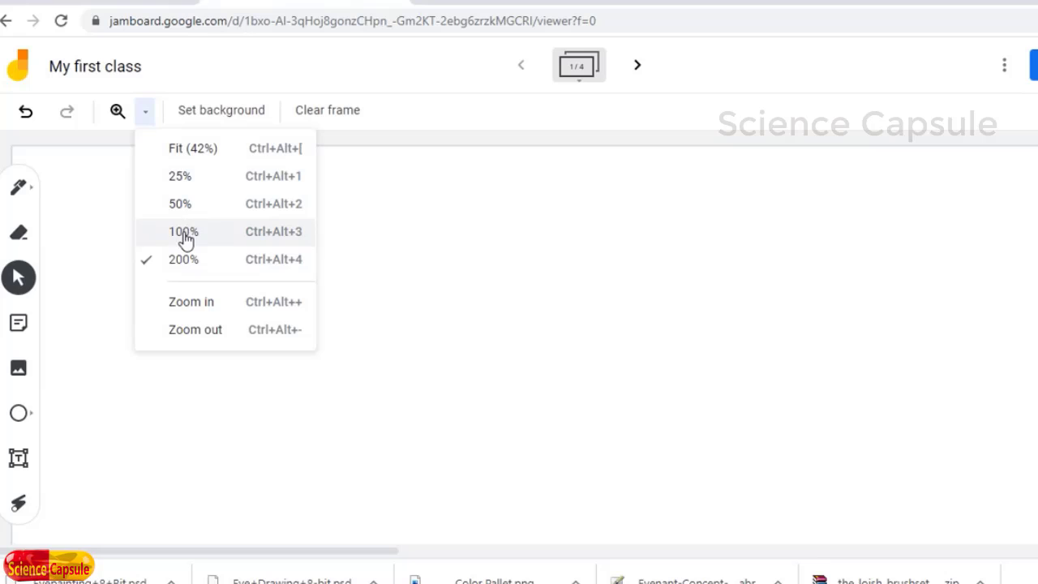
{"action": "left_click", "coordinate": [184, 235]}
{"action": "left_click", "coordinate": [146, 112]}
{"action": "left_click", "coordinate": [190, 209]}
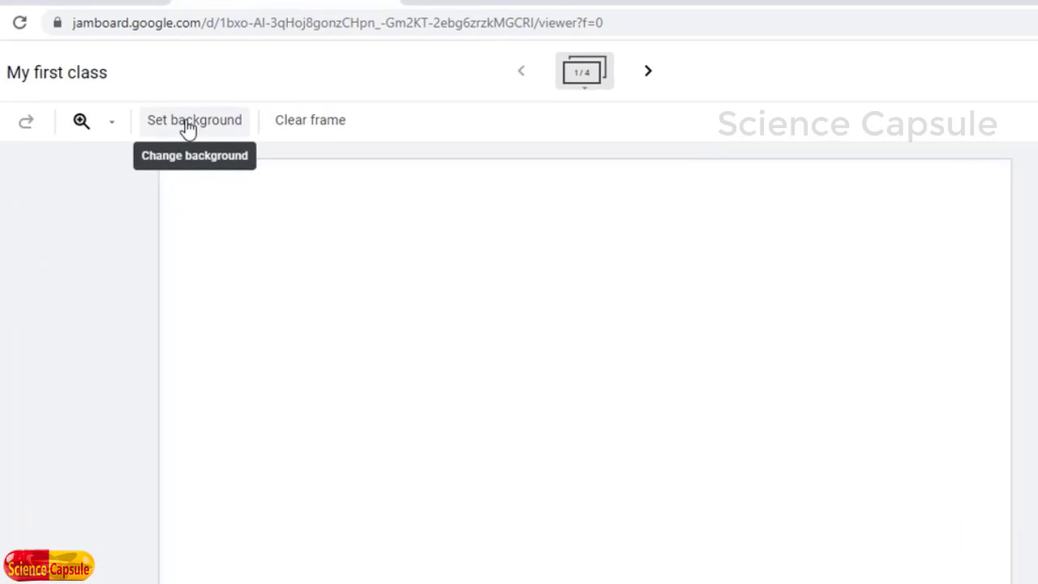
Step: Try the dotted, lined and blue grid backgrounds on the first frame
{"action": "left_click", "coordinate": [186, 127]}
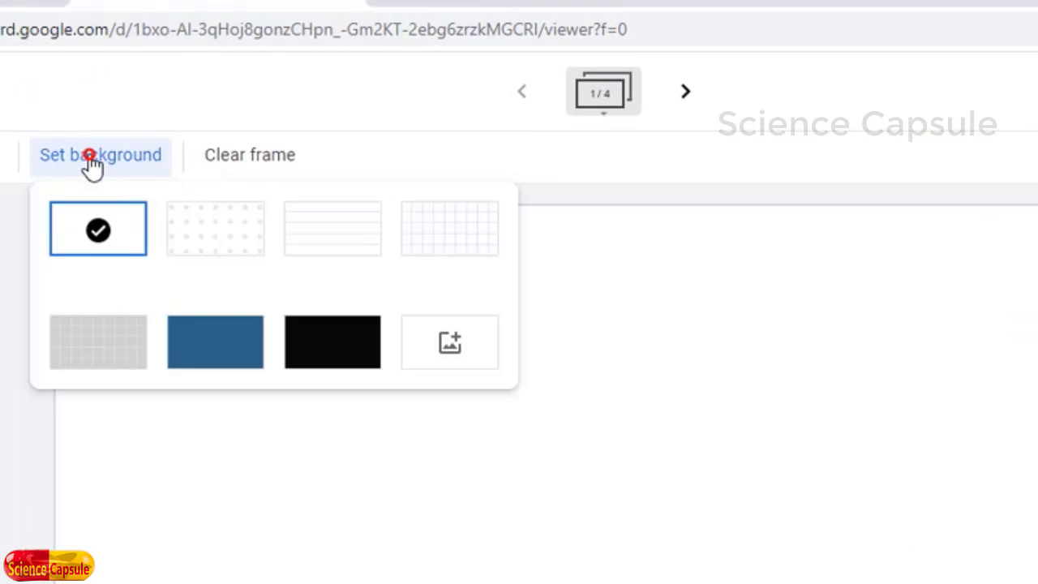
{"action": "left_click", "coordinate": [210, 233]}
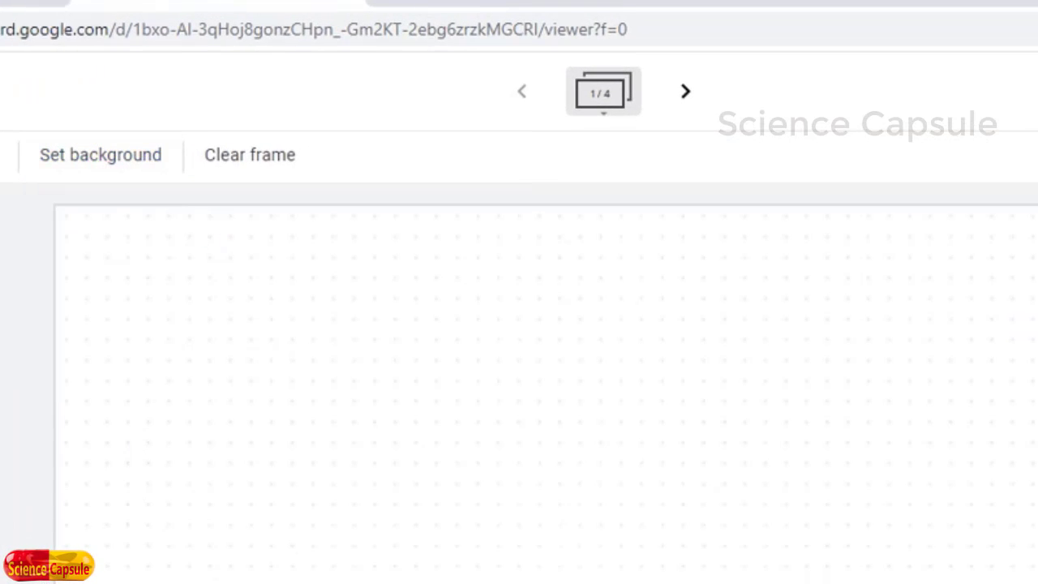
{"action": "left_click", "coordinate": [123, 160]}
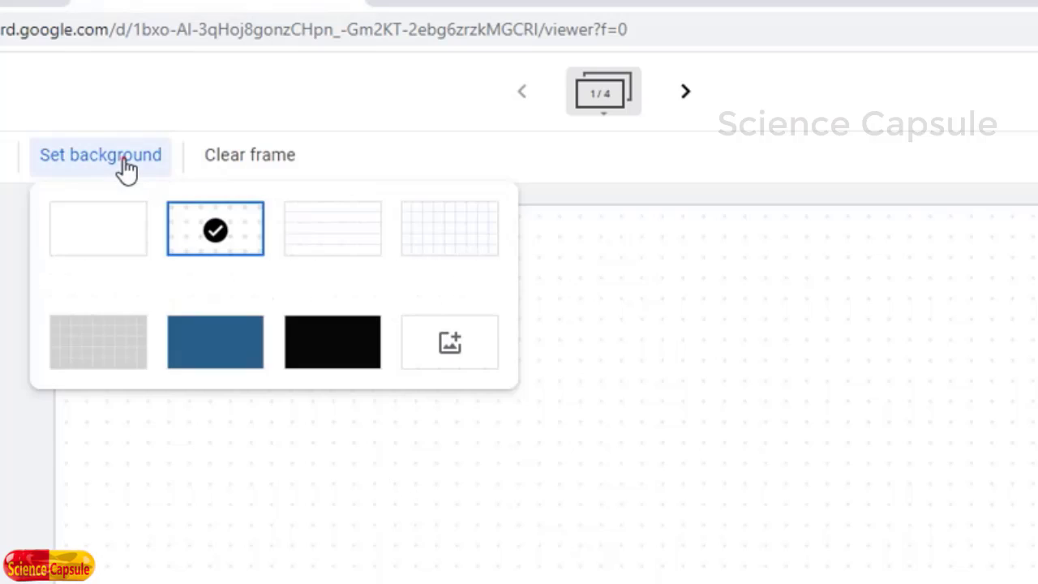
{"action": "left_click", "coordinate": [345, 244]}
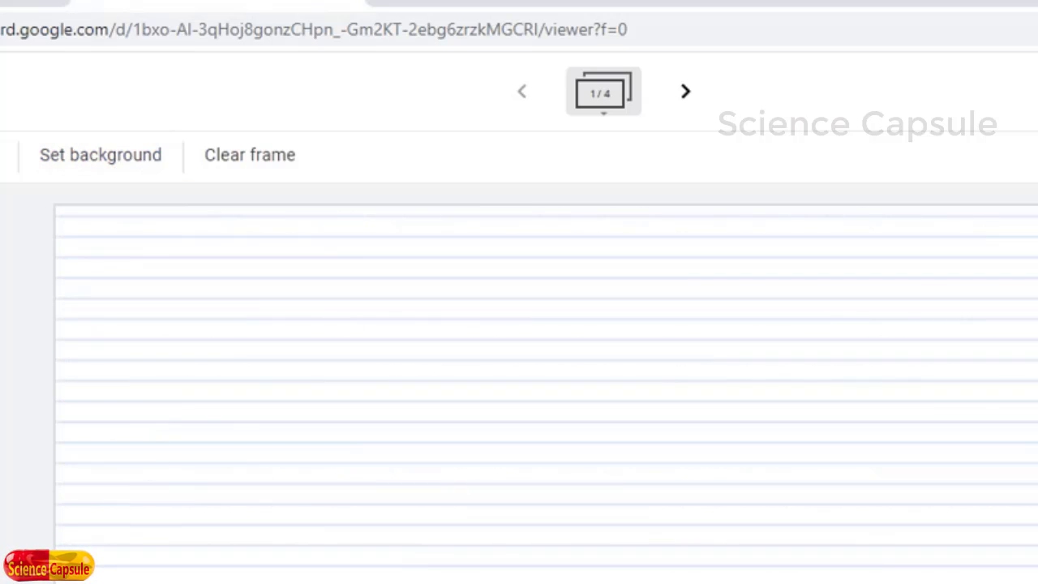
{"action": "left_click", "coordinate": [103, 158]}
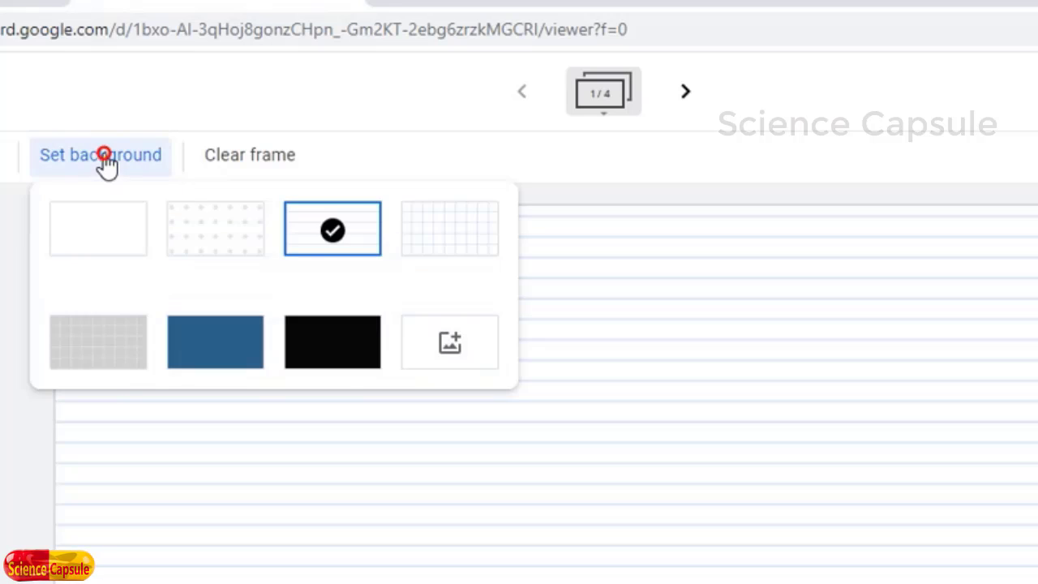
{"action": "left_click", "coordinate": [438, 251]}
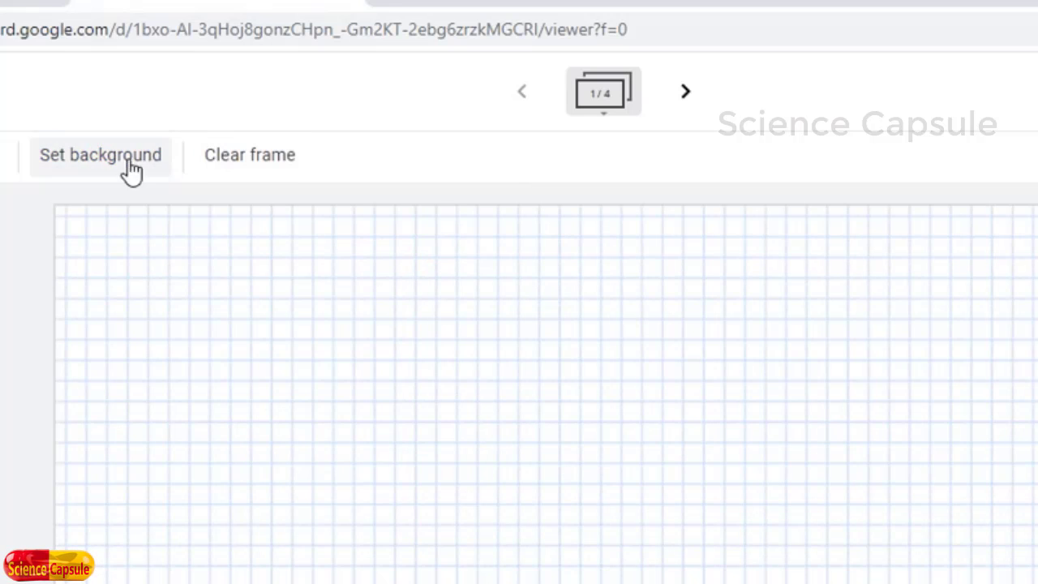
Step: Set the first frame's background to solid blue
{"action": "left_click", "coordinate": [123, 159]}
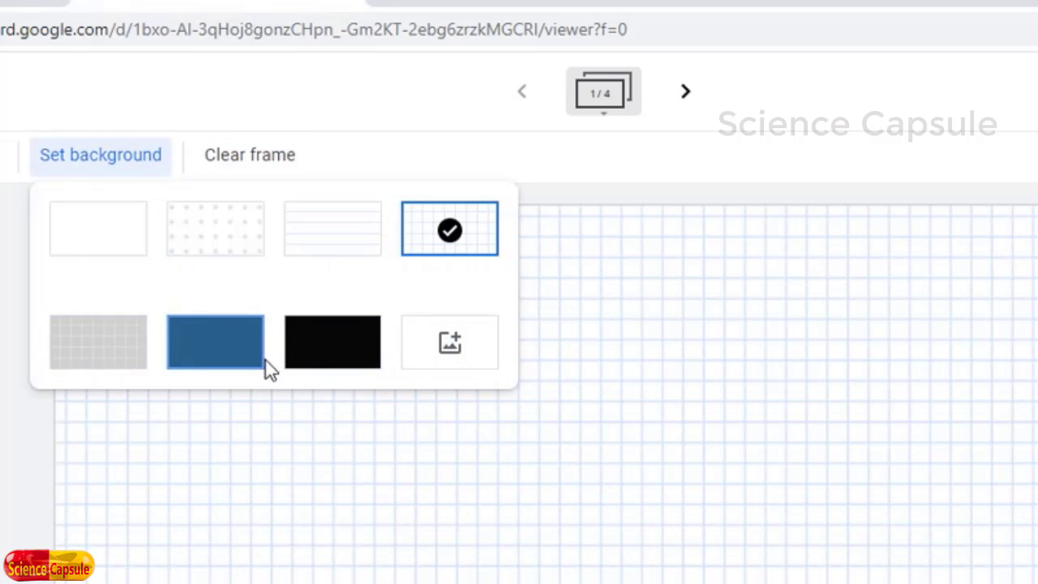
{"action": "left_click", "coordinate": [221, 350]}
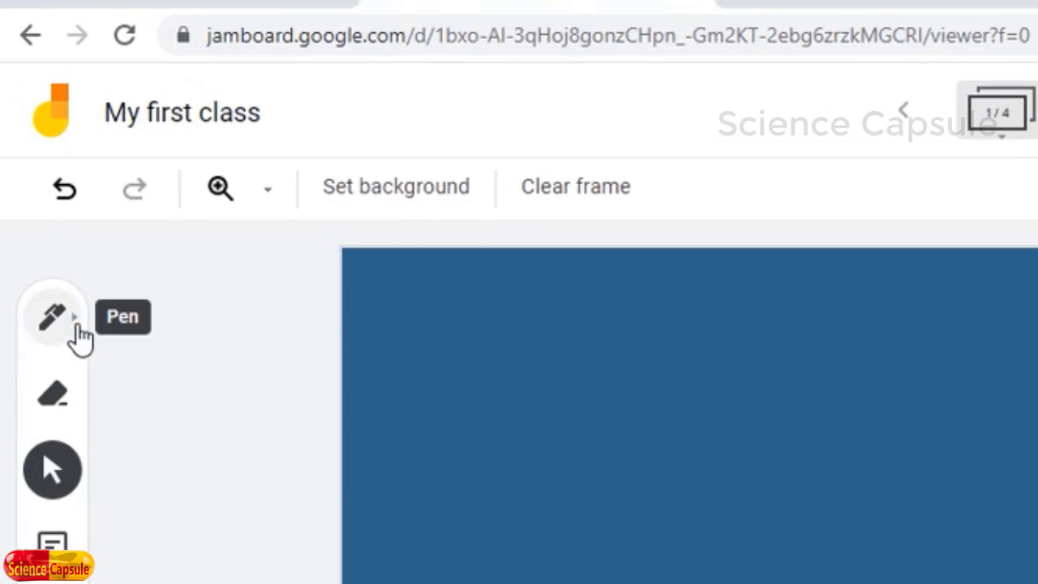
Step: Handwrite "I am using pen" near the top of the blue frame with the white pen
{"action": "left_click", "coordinate": [77, 337]}
{"action": "left_click", "coordinate": [80, 331]}
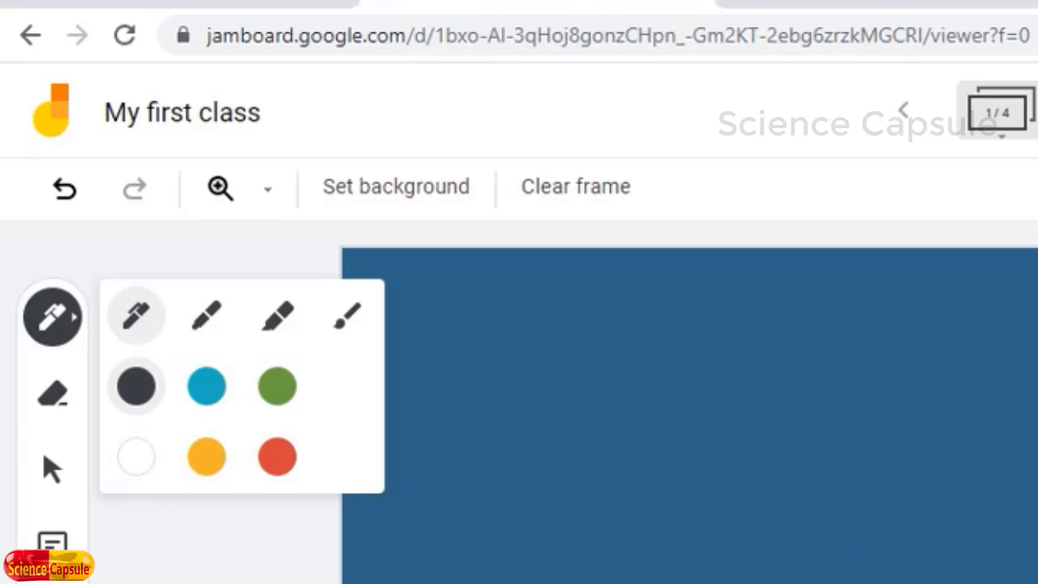
{"action": "left_click", "coordinate": [136, 459]}
{"action": "left_click", "coordinate": [137, 317]}
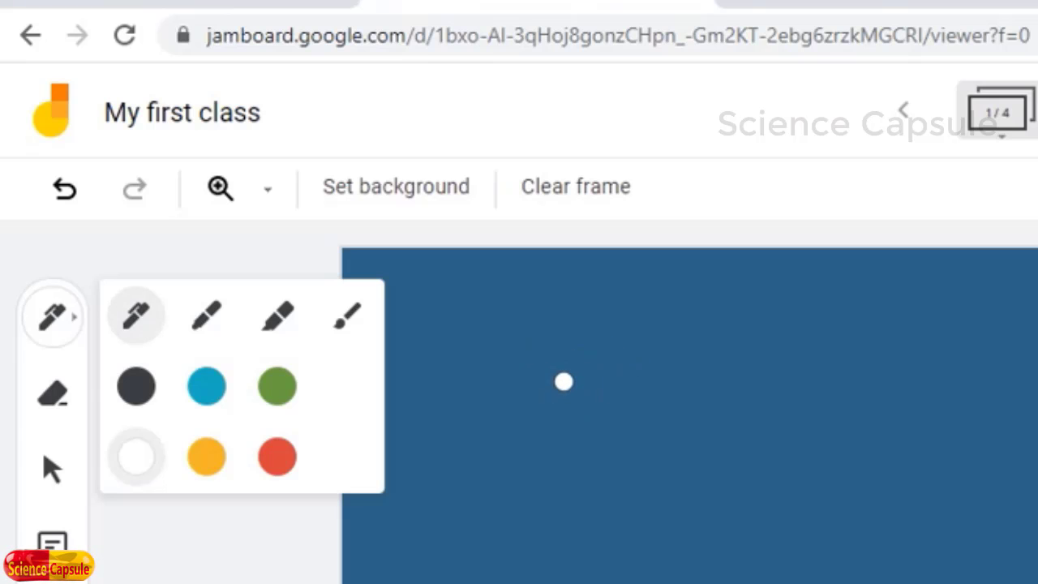
{"action": "mouse_move", "coordinate": [580, 362]}
{"action": "left_mouse_down"}
{"action": "mouse_move", "coordinate": [591, 331]}
{"action": "mouse_move", "coordinate": [558, 386]}
{"action": "left_mouse_up"}
{"action": "mouse_move", "coordinate": [572, 360]}
{"action": "left_mouse_down"}
{"action": "mouse_move", "coordinate": [627, 377]}
{"action": "mouse_move", "coordinate": [800, 359]}
{"action": "mouse_move", "coordinate": [800, 369]}
{"action": "mouse_move", "coordinate": [857, 367]}
{"action": "left_mouse_up"}
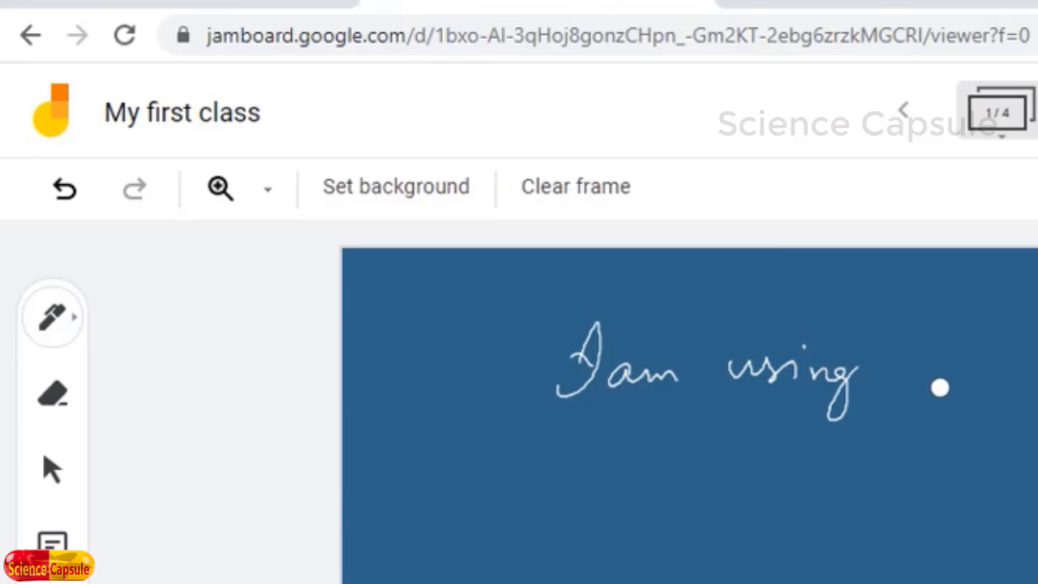
{"action": "mouse_move", "coordinate": [937, 383]}
{"action": "left_mouse_down"}
{"action": "mouse_move", "coordinate": [923, 387]}
{"action": "mouse_move", "coordinate": [990, 371]}
{"action": "mouse_move", "coordinate": [1014, 381]}
{"action": "left_mouse_up"}
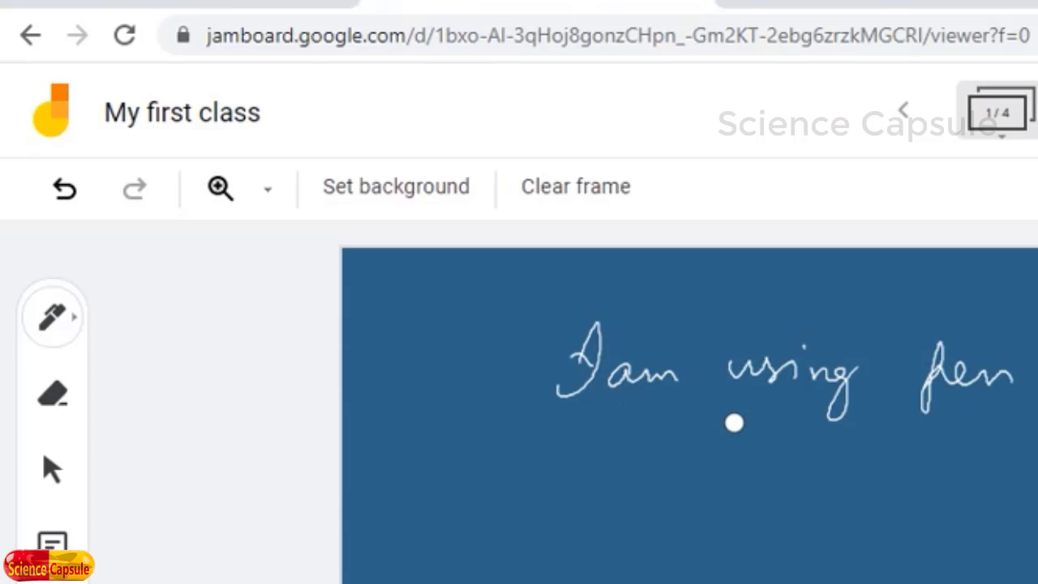
Step: Handwrite "I have used marker" in white with the marker, below the "I am using pen" line
{"action": "left_click", "coordinate": [64, 319]}
{"action": "left_click", "coordinate": [203, 327]}
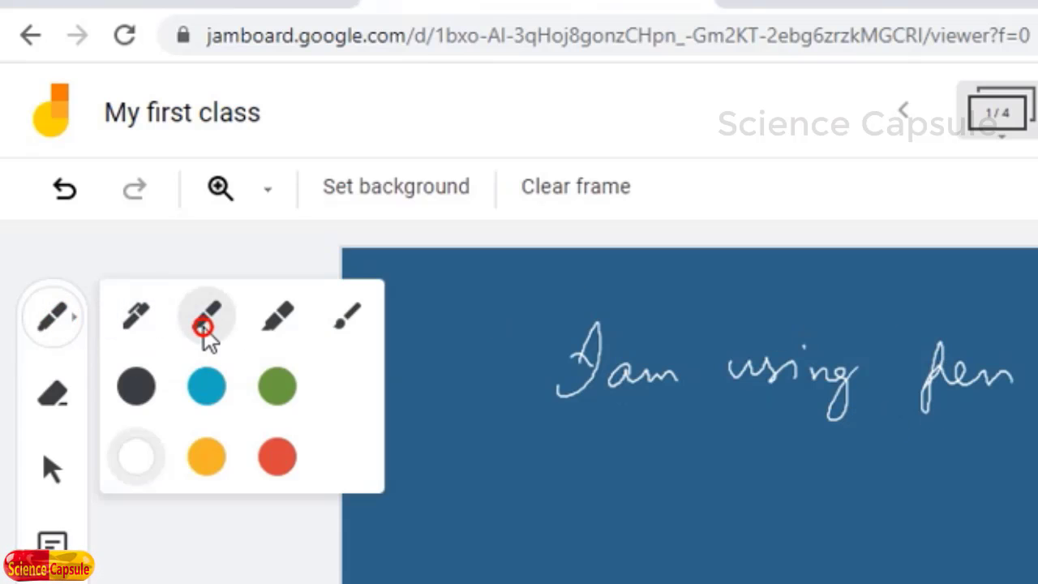
{"action": "left_click", "coordinate": [207, 331]}
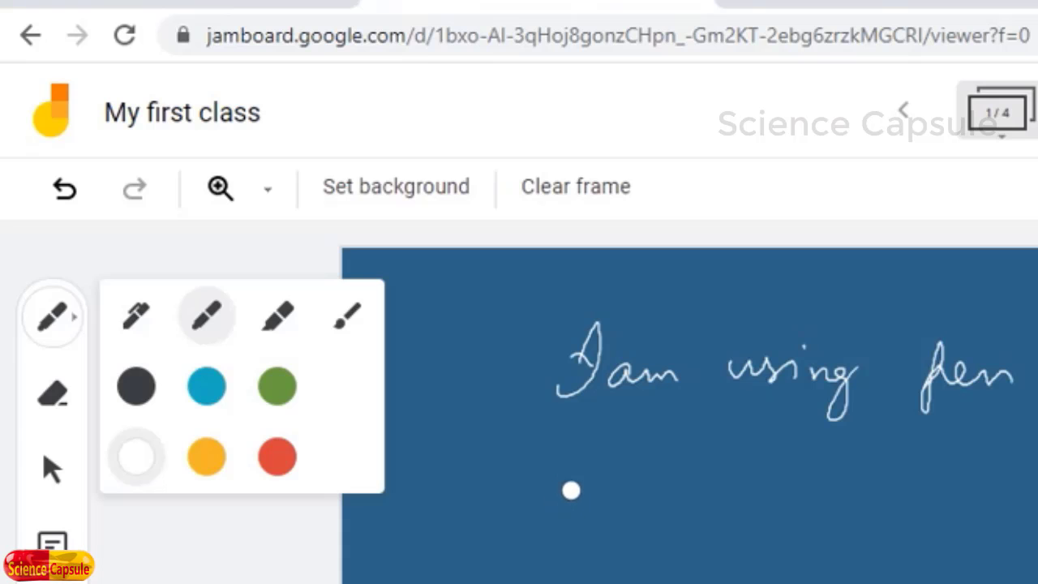
{"action": "mouse_move", "coordinate": [566, 495]}
{"action": "left_mouse_down"}
{"action": "mouse_move", "coordinate": [579, 481]}
{"action": "mouse_move", "coordinate": [619, 510]}
{"action": "mouse_move", "coordinate": [753, 504]}
{"action": "left_mouse_up"}
{"action": "left_click_drag", "start_coordinate": [828, 490], "coordinate": [1037, 493]}
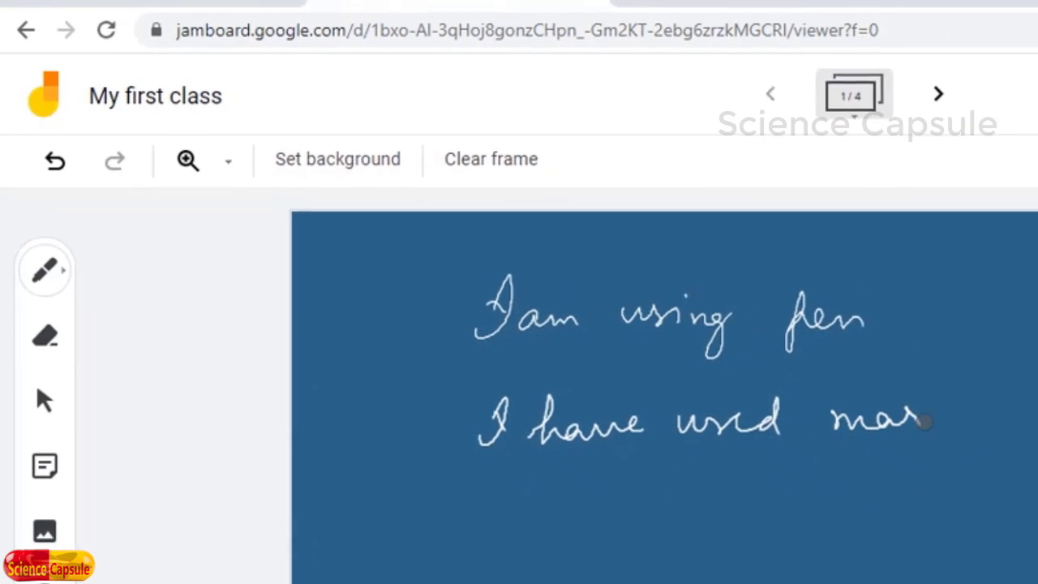
{"action": "left_click_drag", "start_coordinate": [925, 421], "coordinate": [984, 410]}
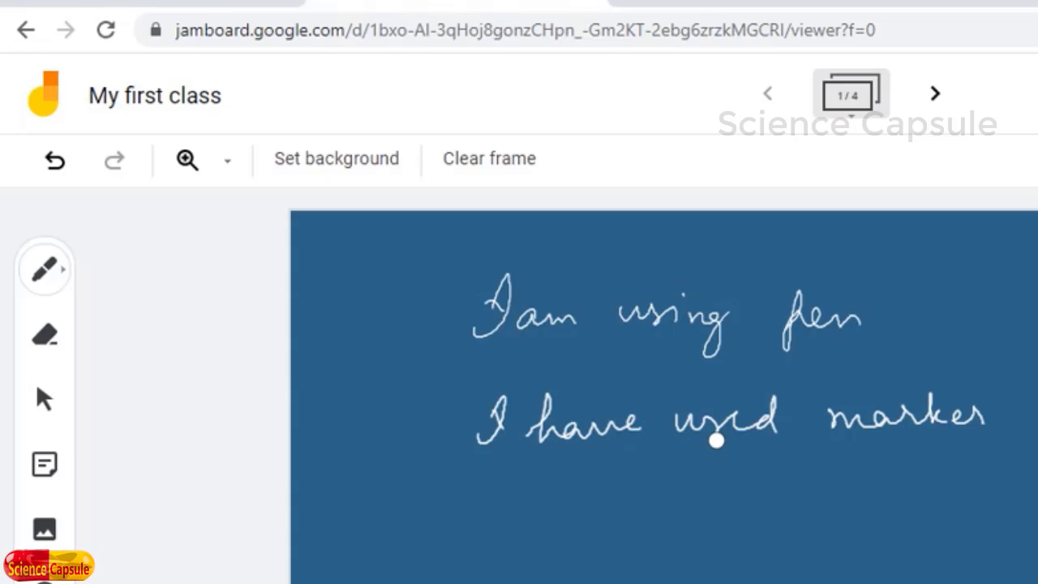
Step: Highlight the handwritten words "used", "marker" and "pen" with the red highlighter
{"action": "left_click", "coordinate": [52, 272]}
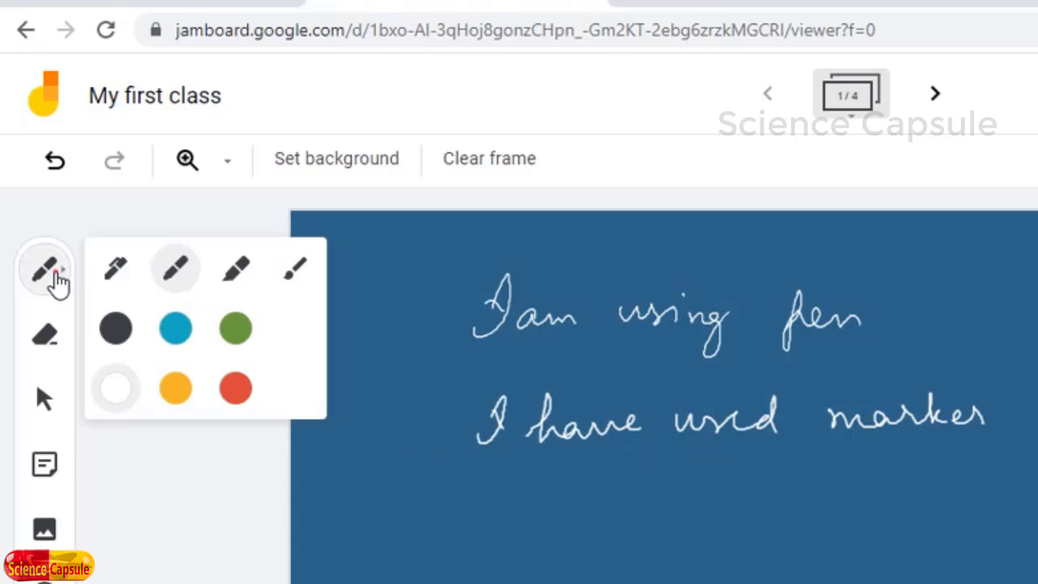
{"action": "left_click", "coordinate": [241, 273]}
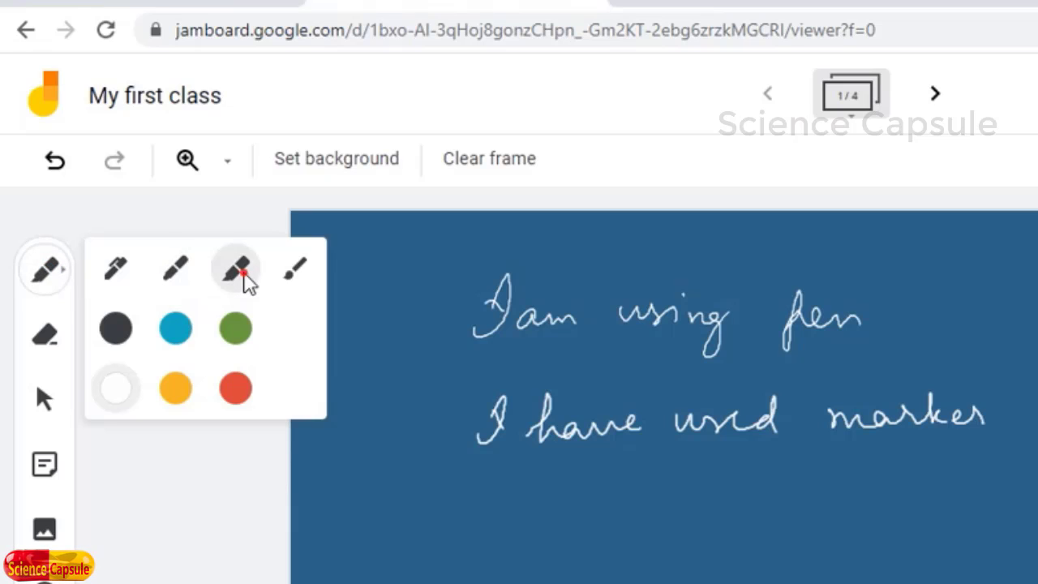
{"action": "left_click", "coordinate": [235, 389]}
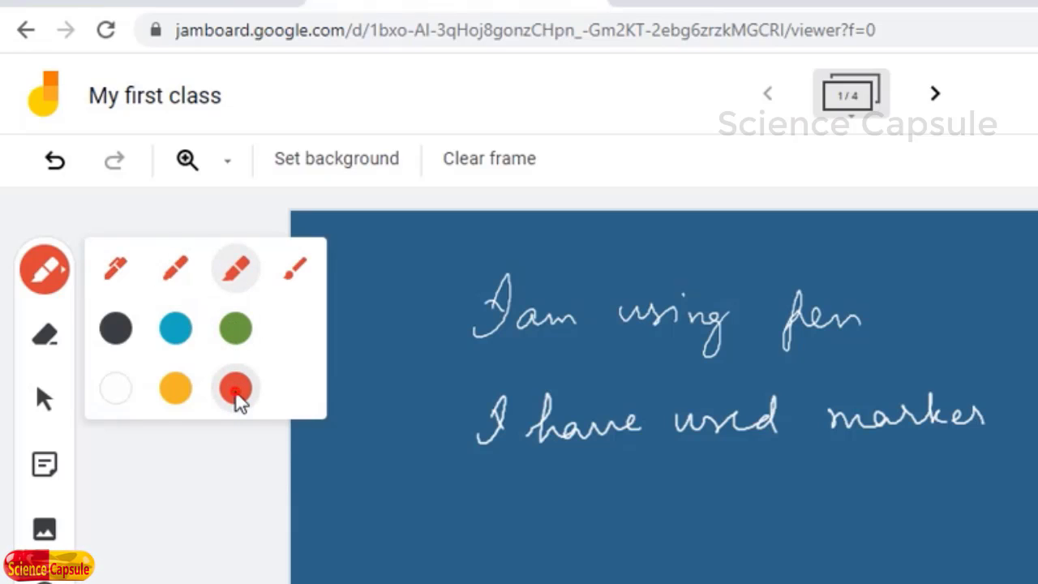
{"action": "left_click", "coordinate": [219, 480]}
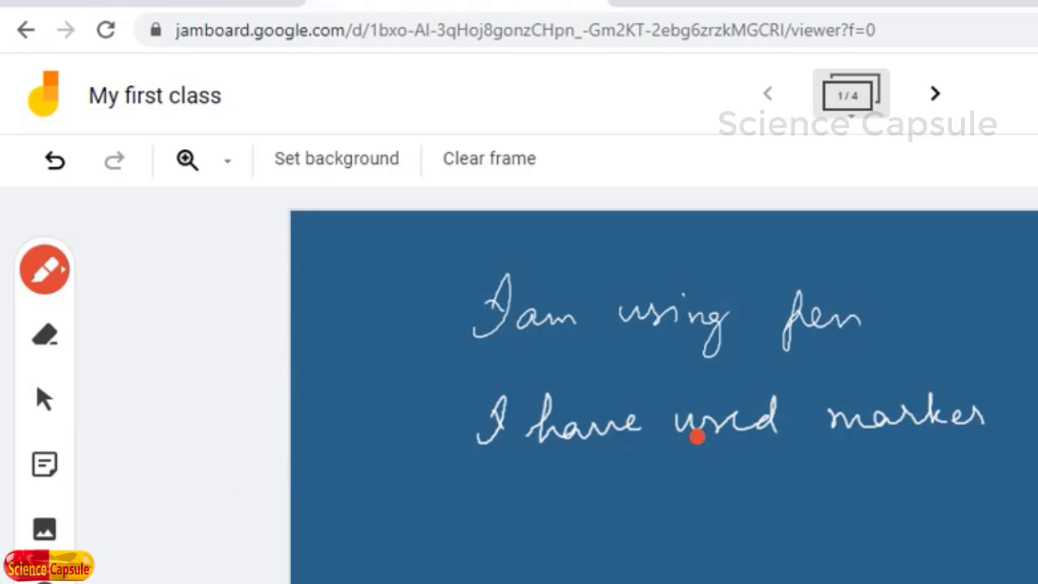
{"action": "mouse_move", "coordinate": [681, 425]}
{"action": "left_mouse_down"}
{"action": "mouse_move", "coordinate": [730, 419]}
{"action": "mouse_move", "coordinate": [689, 427]}
{"action": "left_mouse_up"}
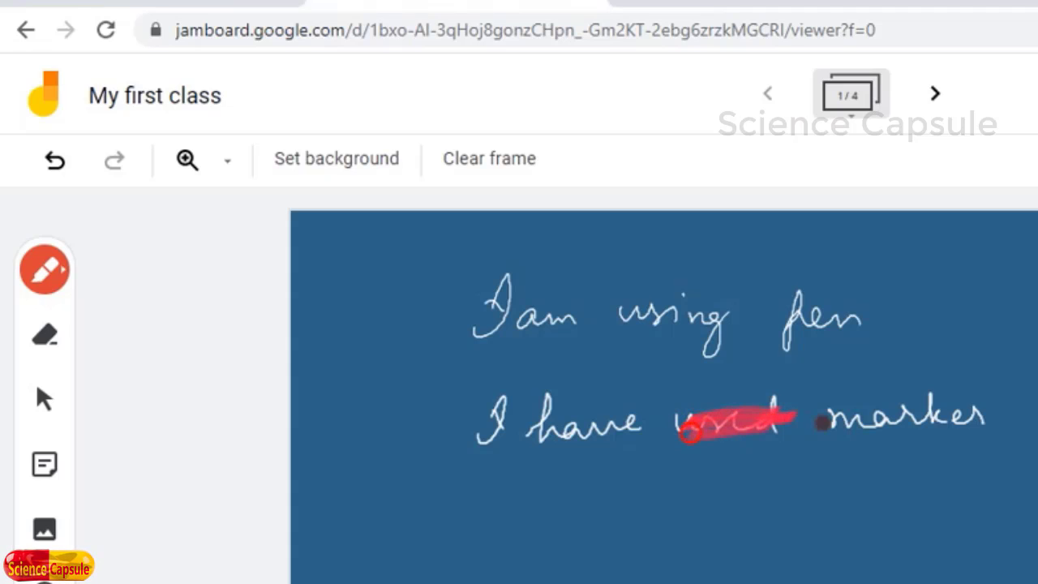
{"action": "left_click_drag", "start_coordinate": [823, 425], "coordinate": [958, 412]}
{"action": "mouse_move", "coordinate": [790, 342]}
{"action": "left_mouse_down"}
{"action": "mouse_move", "coordinate": [788, 318]}
{"action": "mouse_move", "coordinate": [799, 335]}
{"action": "left_mouse_up"}
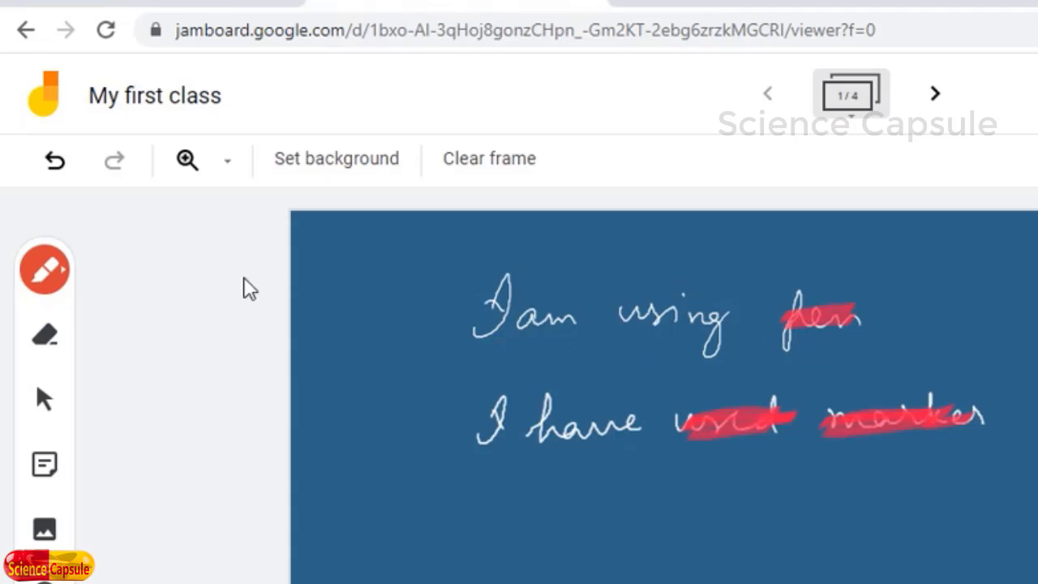
Step: Paint three wavy yellow-orange strokes with the brush below the second handwritten line
{"action": "left_click", "coordinate": [45, 279]}
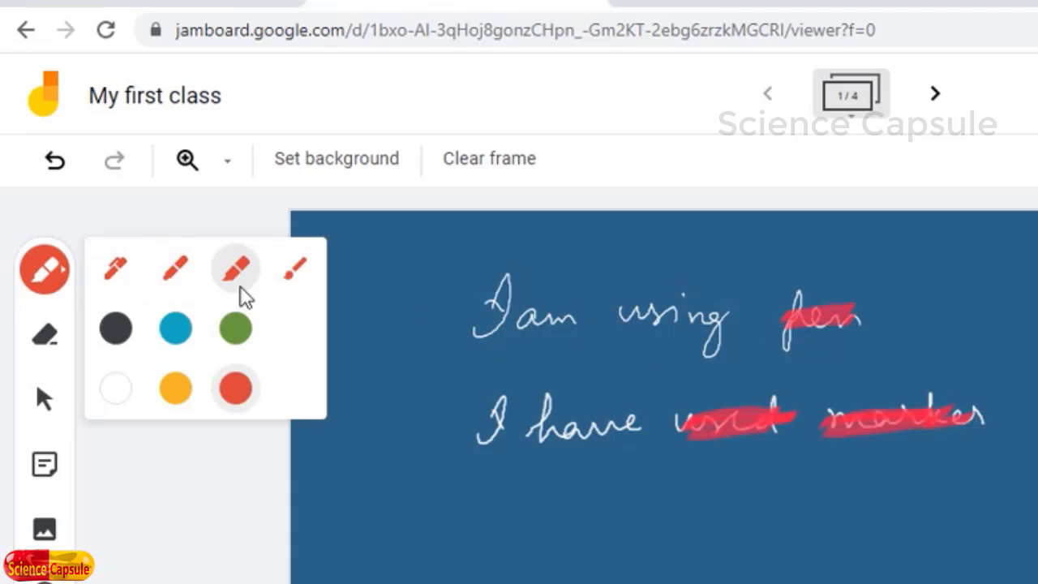
{"action": "left_click", "coordinate": [298, 277]}
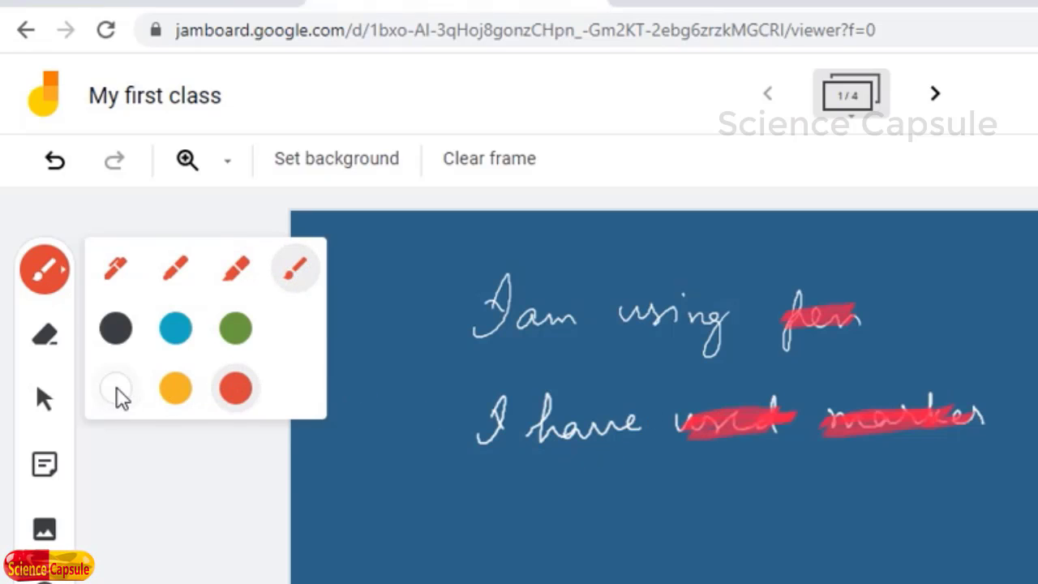
{"action": "left_click", "coordinate": [179, 396]}
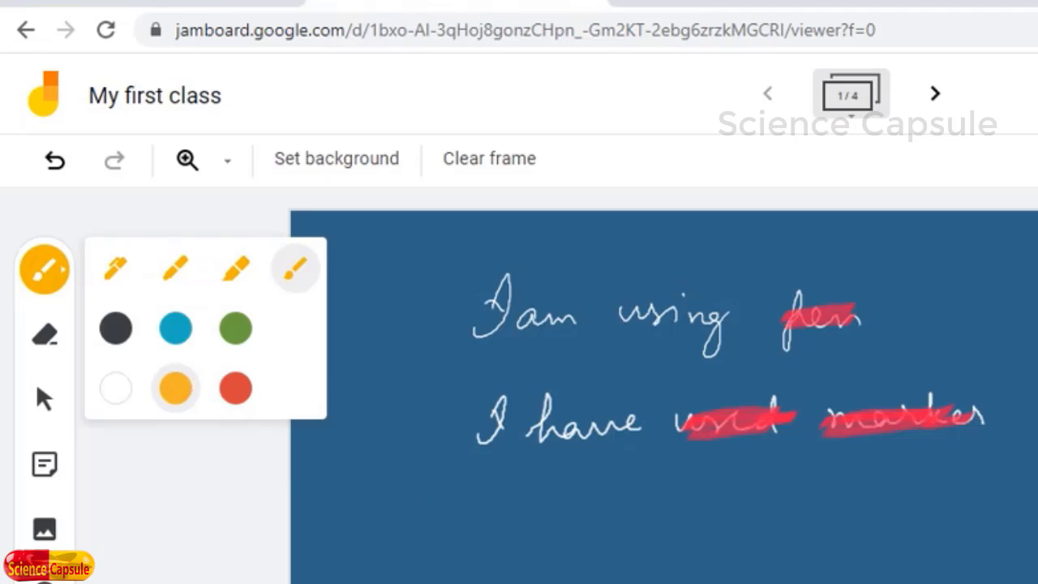
{"action": "mouse_move", "coordinate": [606, 566]}
{"action": "left_mouse_down"}
{"action": "mouse_move", "coordinate": [668, 529]}
{"action": "mouse_move", "coordinate": [742, 551]}
{"action": "left_mouse_up"}
{"action": "left_click_drag", "start_coordinate": [847, 534], "coordinate": [984, 527]}
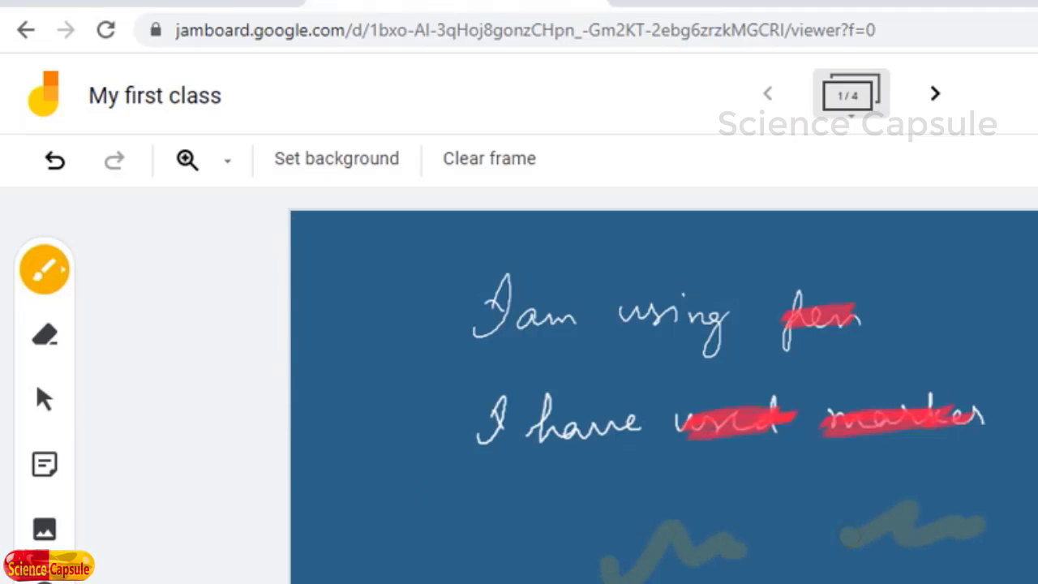
{"action": "left_click_drag", "start_coordinate": [935, 473], "coordinate": [992, 476]}
{"action": "left_click", "coordinate": [44, 270]}
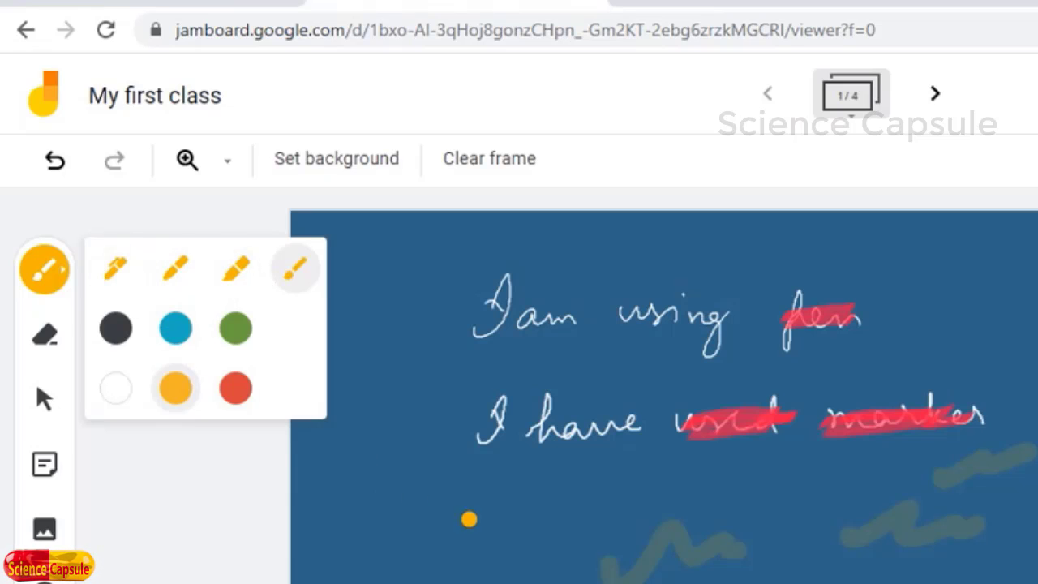
{"action": "left_click", "coordinate": [603, 503]}
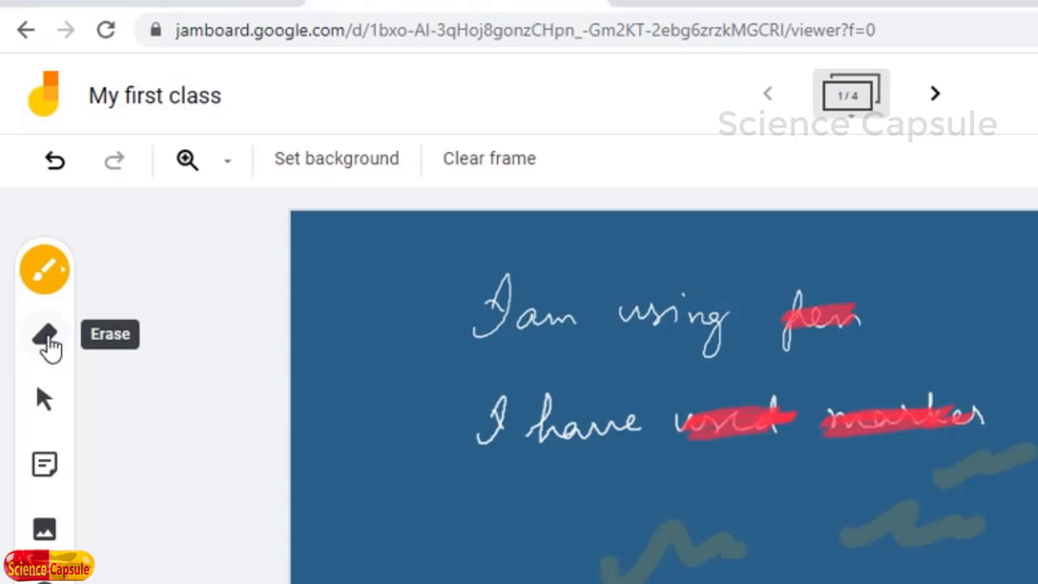
Step: Erase the highlighted words "used marker" and part of the brush strokes below them
{"action": "left_click", "coordinate": [47, 339]}
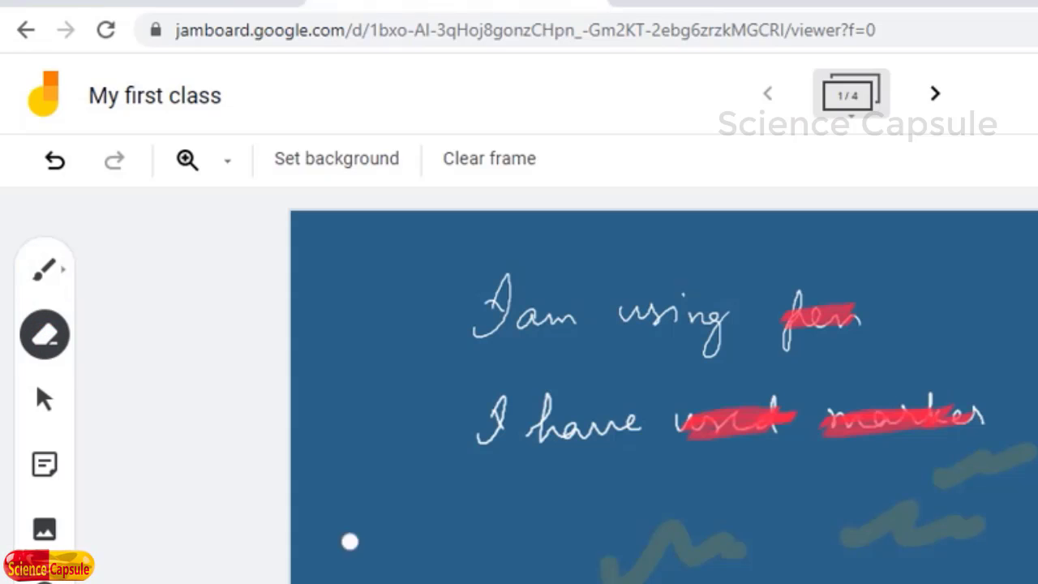
{"action": "mouse_move", "coordinate": [731, 429]}
{"action": "left_mouse_down"}
{"action": "mouse_move", "coordinate": [695, 410]}
{"action": "mouse_move", "coordinate": [737, 436]}
{"action": "mouse_move", "coordinate": [690, 424]}
{"action": "mouse_move", "coordinate": [671, 442]}
{"action": "mouse_move", "coordinate": [767, 429]}
{"action": "mouse_move", "coordinate": [791, 391]}
{"action": "mouse_move", "coordinate": [679, 413]}
{"action": "mouse_move", "coordinate": [666, 429]}
{"action": "mouse_move", "coordinate": [846, 415]}
{"action": "mouse_move", "coordinate": [859, 426]}
{"action": "mouse_move", "coordinate": [902, 412]}
{"action": "mouse_move", "coordinate": [992, 411]}
{"action": "mouse_move", "coordinate": [934, 417]}
{"action": "mouse_move", "coordinate": [938, 396]}
{"action": "mouse_move", "coordinate": [806, 413]}
{"action": "mouse_move", "coordinate": [581, 578]}
{"action": "mouse_move", "coordinate": [735, 563]}
{"action": "mouse_move", "coordinate": [625, 550]}
{"action": "mouse_move", "coordinate": [831, 543]}
{"action": "mouse_move", "coordinate": [909, 559]}
{"action": "mouse_move", "coordinate": [876, 554]}
{"action": "mouse_move", "coordinate": [904, 517]}
{"action": "mouse_move", "coordinate": [881, 528]}
{"action": "left_mouse_up"}
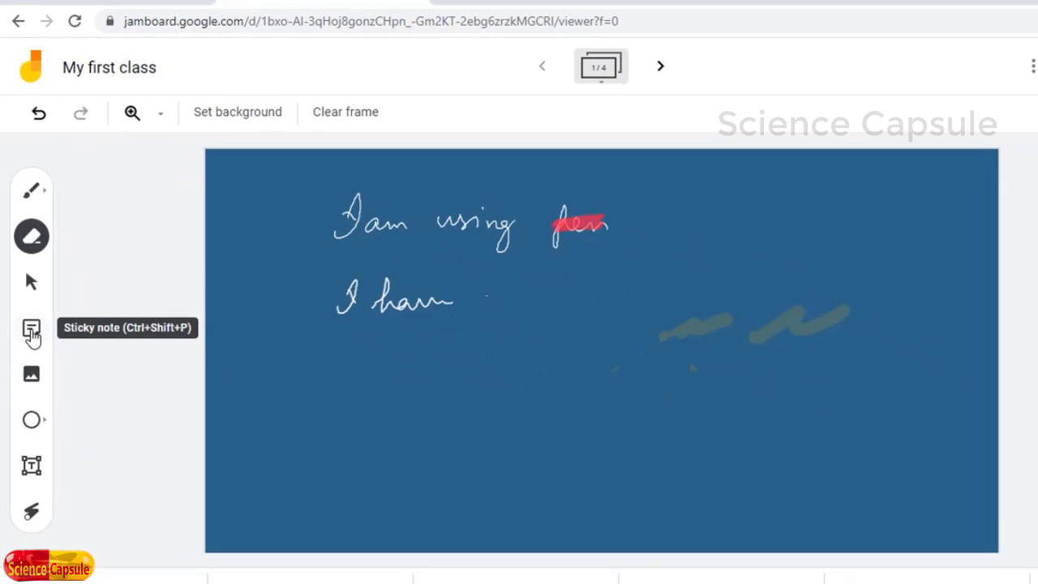
Step: Add a yellow sticky note reading "Quiz question" to the frame, without creating a second note
{"action": "left_click", "coordinate": [32, 332]}
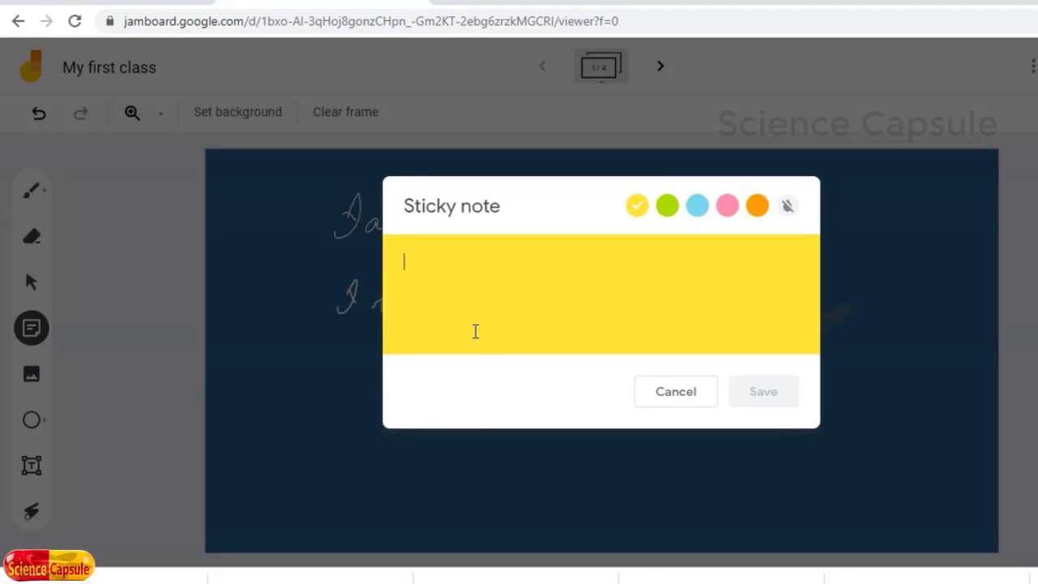
{"action": "type", "text": "Q"}
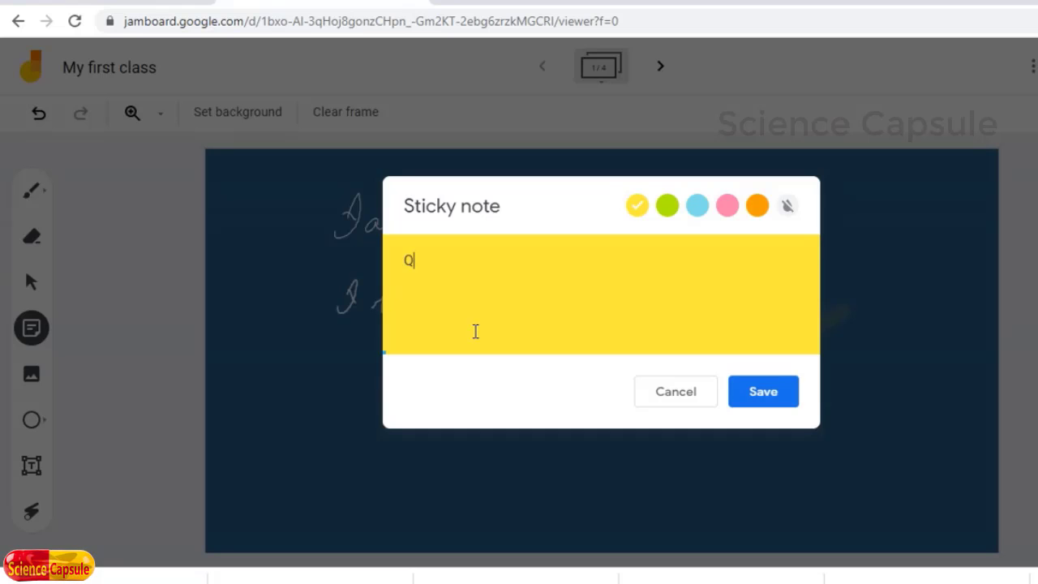
{"action": "type", "text": "ui"}
{"action": "type", "text": "z "}
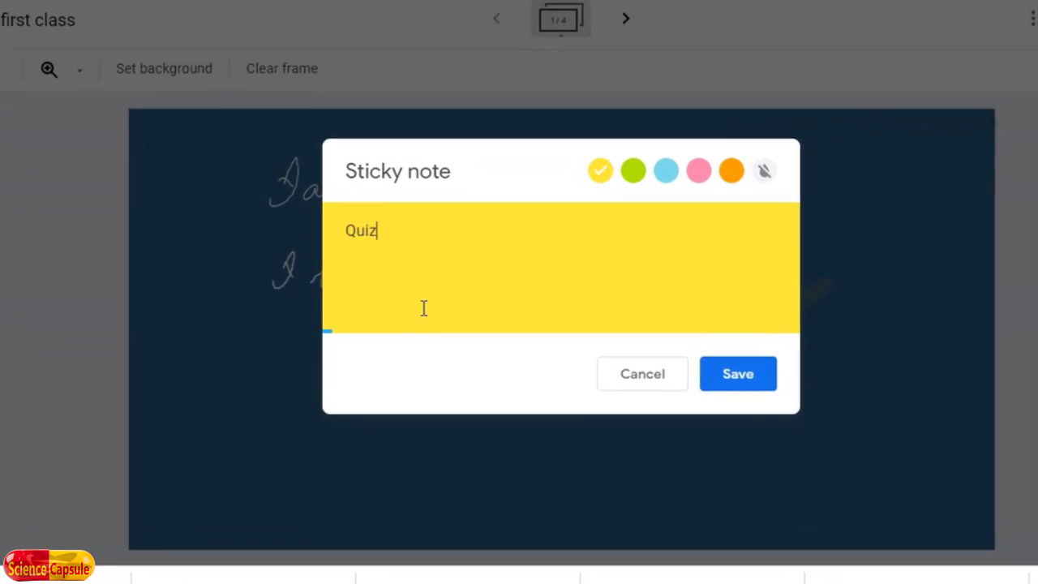
{"action": "type", "text": "question"}
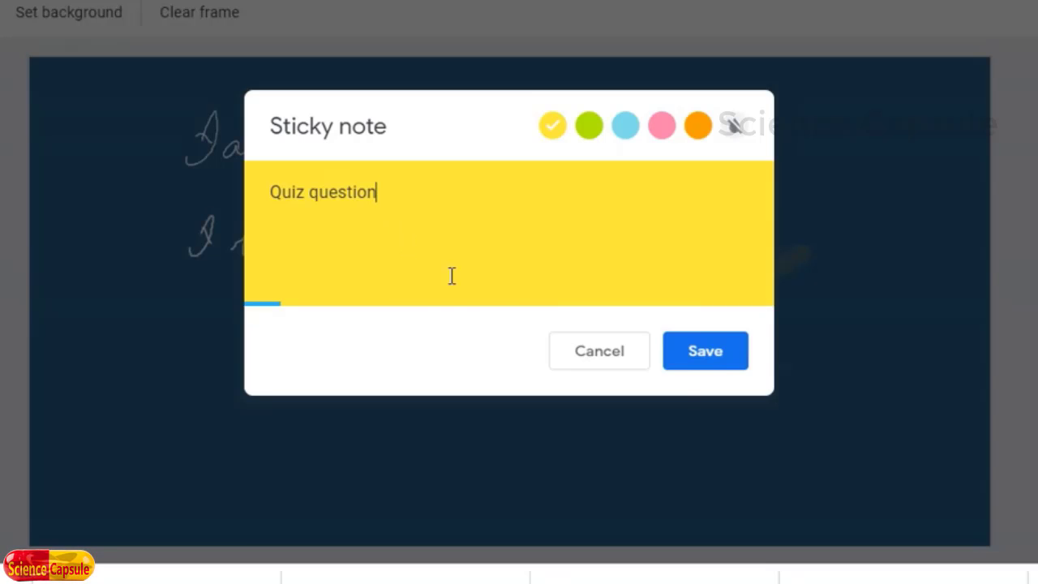
{"action": "left_click", "coordinate": [714, 353]}
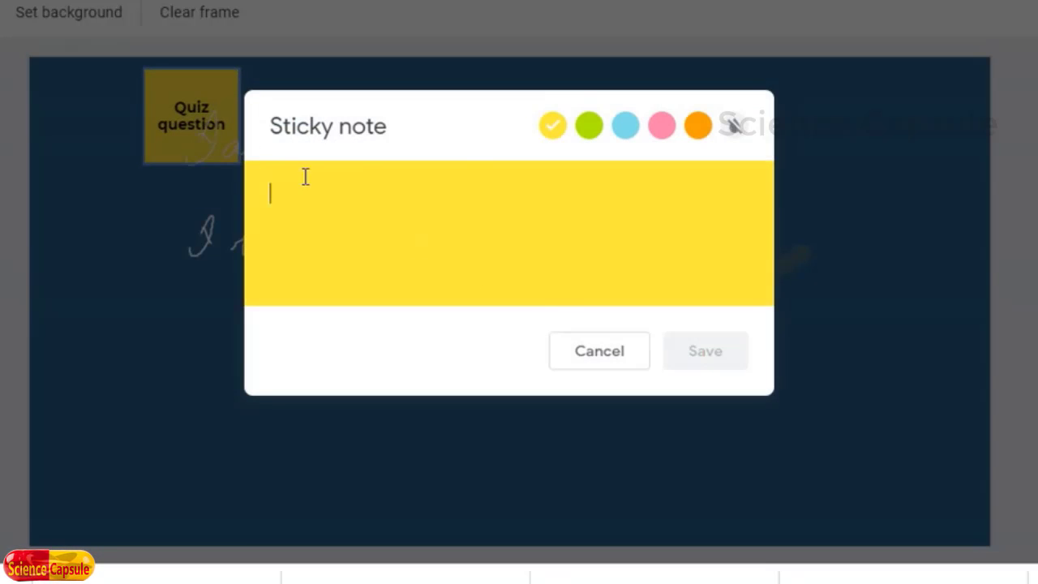
{"action": "left_click", "coordinate": [602, 356]}
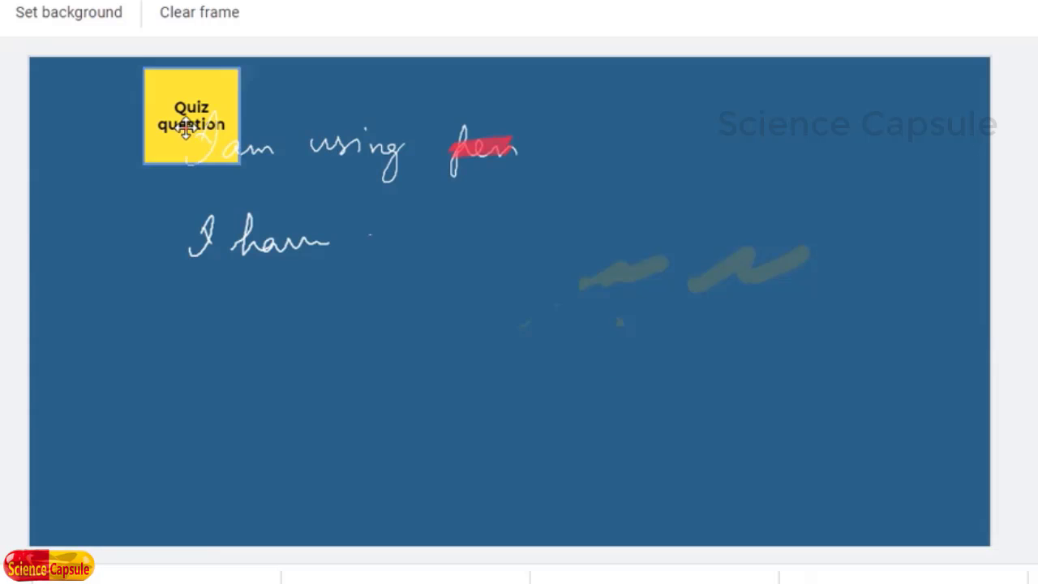
Step: Move the sticky note to the right part of the frame, below the handwriting, and enlarge it
{"action": "mouse_move", "coordinate": [187, 124]}
{"action": "left_mouse_down"}
{"action": "mouse_move", "coordinate": [614, 211]}
{"action": "mouse_move", "coordinate": [920, 146]}
{"action": "mouse_move", "coordinate": [934, 123]}
{"action": "mouse_move", "coordinate": [950, 457]}
{"action": "mouse_move", "coordinate": [917, 508]}
{"action": "mouse_move", "coordinate": [946, 524]}
{"action": "mouse_move", "coordinate": [837, 317]}
{"action": "left_mouse_up"}
{"action": "left_click_drag", "start_coordinate": [791, 373], "coordinate": [740, 404]}
Step: Change the sticky note's text to "Quiz questions at the end"
{"action": "left_click", "coordinate": [884, 280]}
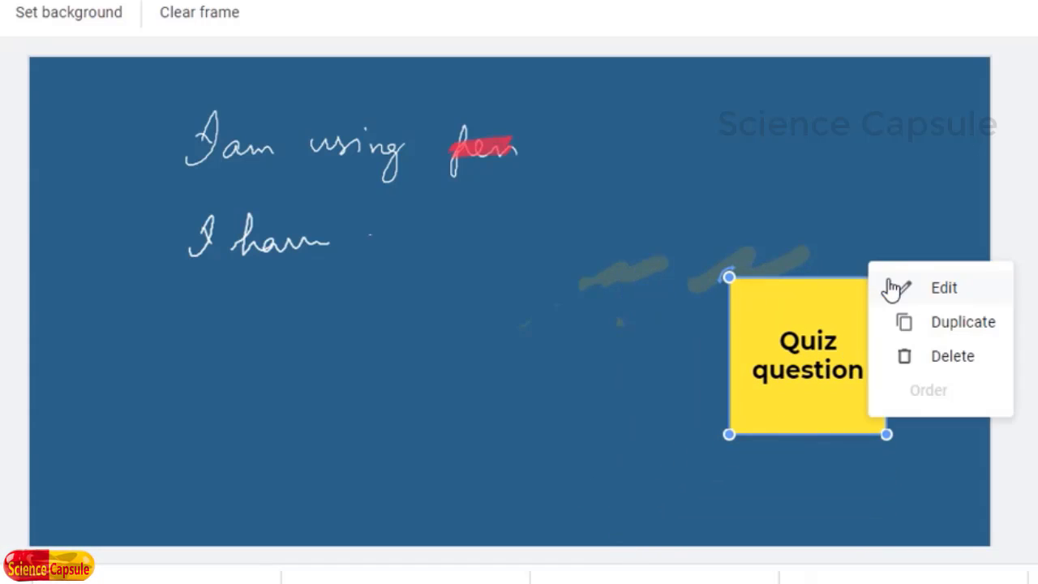
{"action": "left_click", "coordinate": [946, 292]}
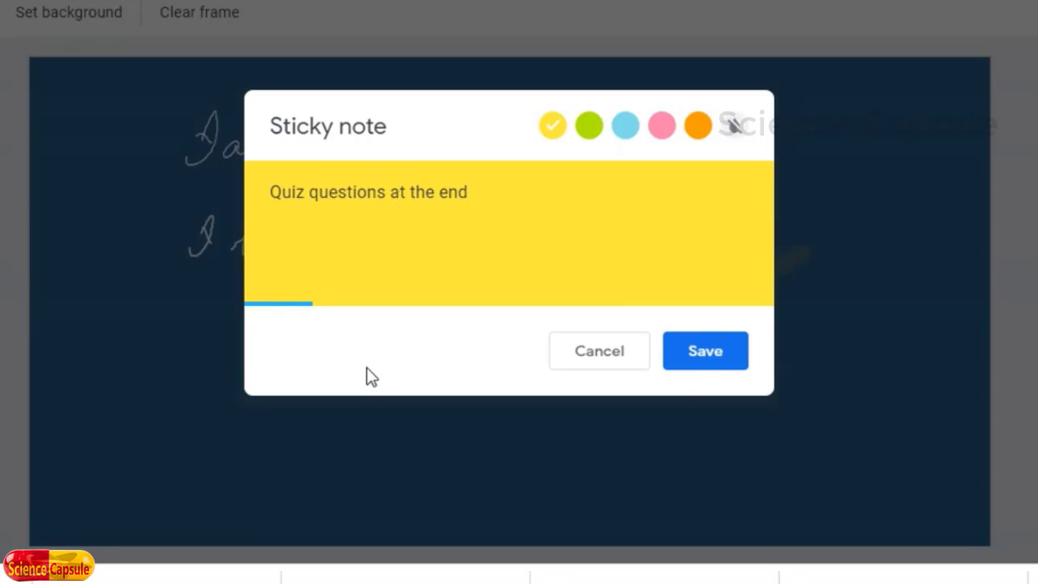
{"action": "left_click", "coordinate": [704, 352]}
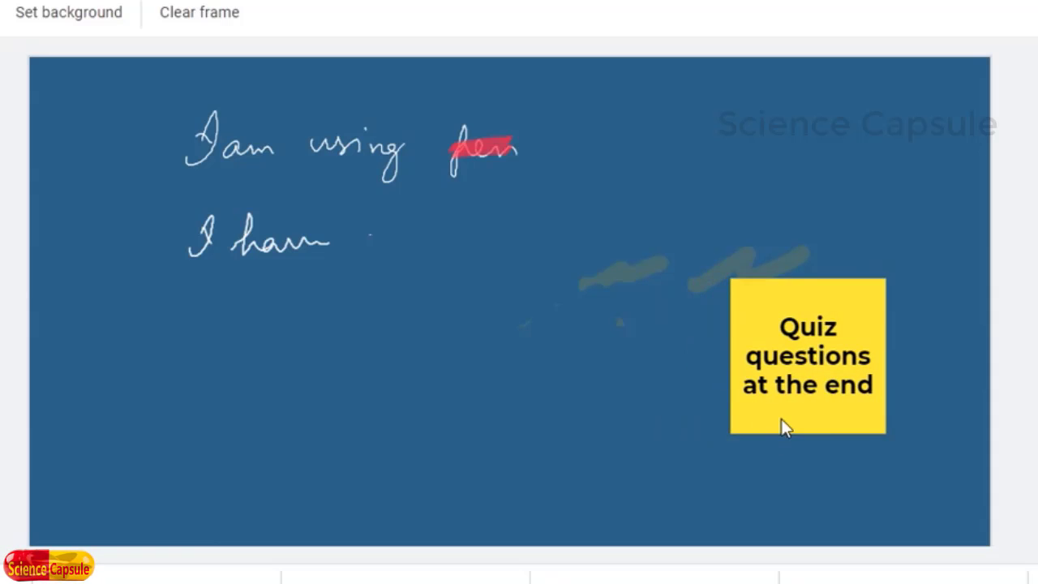
Step: Duplicate the sticky note with the copy placed left of the original, and delete that copy
{"action": "left_click", "coordinate": [842, 312]}
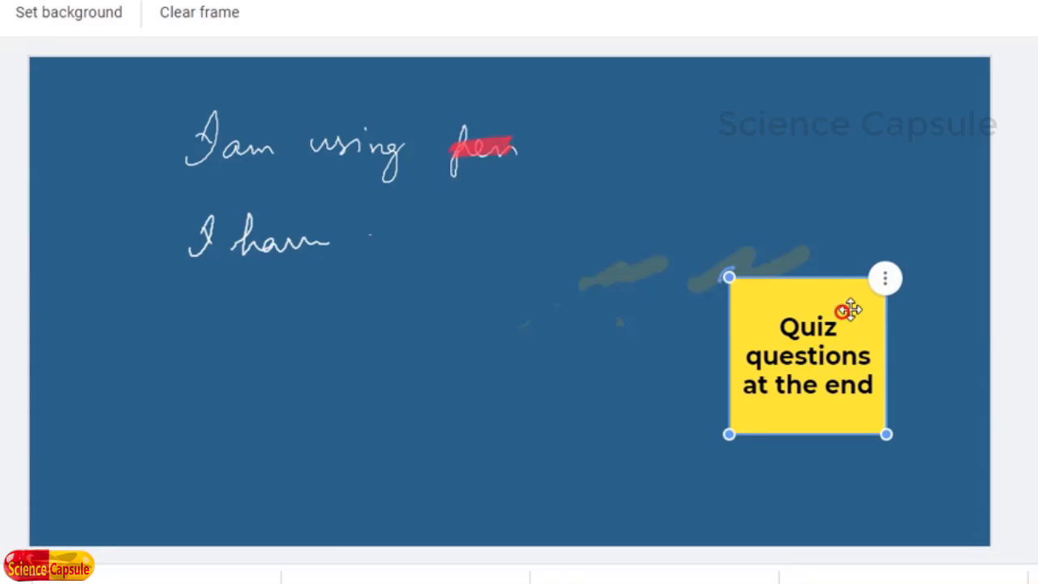
{"action": "left_click", "coordinate": [884, 279]}
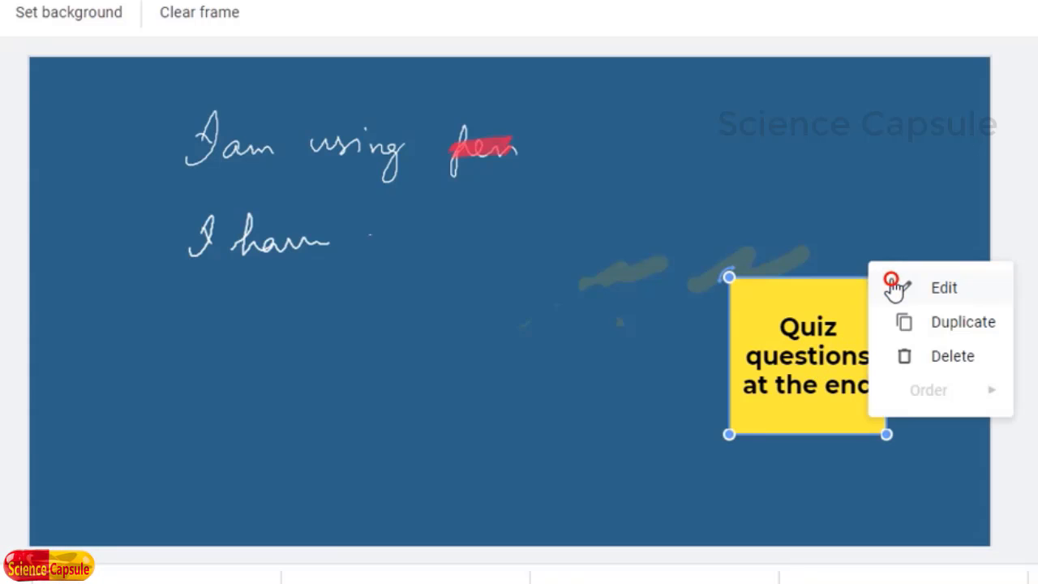
{"action": "left_click", "coordinate": [962, 325]}
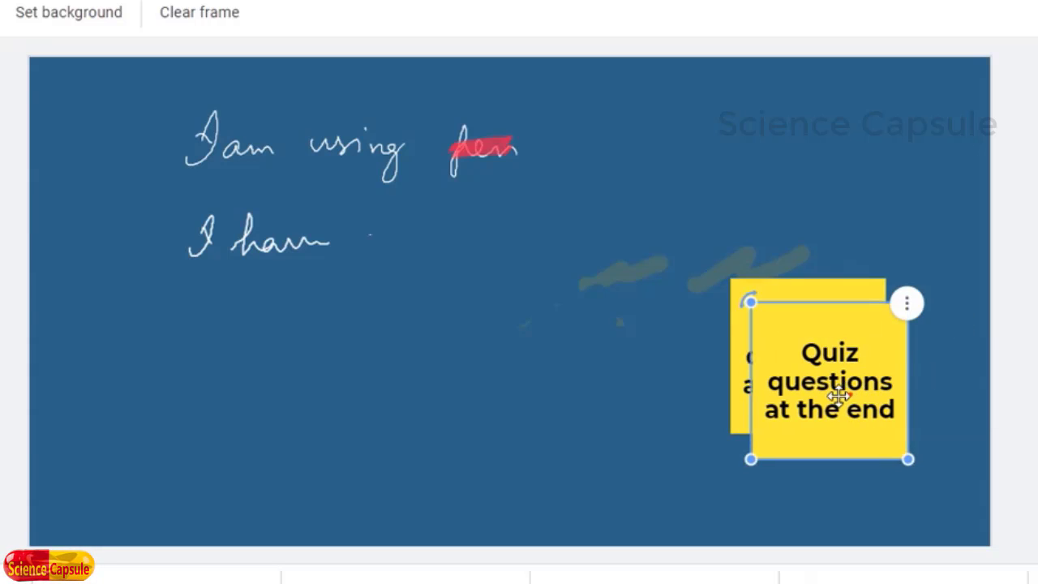
{"action": "left_click", "coordinate": [545, 411]}
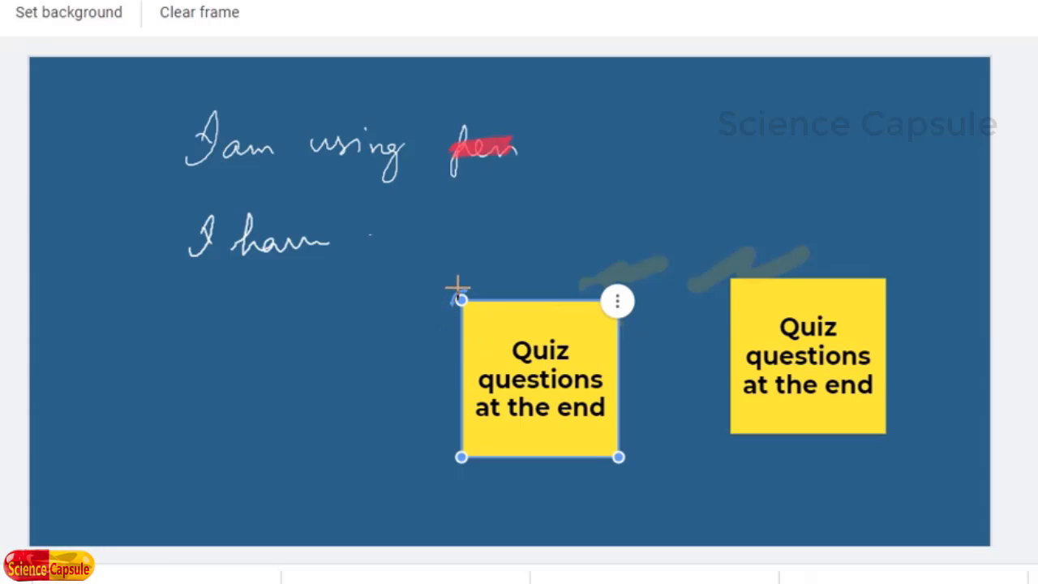
{"action": "mouse_move", "coordinate": [457, 288]}
{"action": "left_mouse_down"}
{"action": "mouse_move", "coordinate": [443, 322]}
{"action": "mouse_move", "coordinate": [476, 435]}
{"action": "mouse_move", "coordinate": [436, 391]}
{"action": "mouse_move", "coordinate": [528, 236]}
{"action": "mouse_move", "coordinate": [461, 301]}
{"action": "mouse_move", "coordinate": [449, 357]}
{"action": "mouse_move", "coordinate": [479, 273]}
{"action": "mouse_move", "coordinate": [456, 306]}
{"action": "mouse_move", "coordinate": [463, 297]}
{"action": "left_mouse_up"}
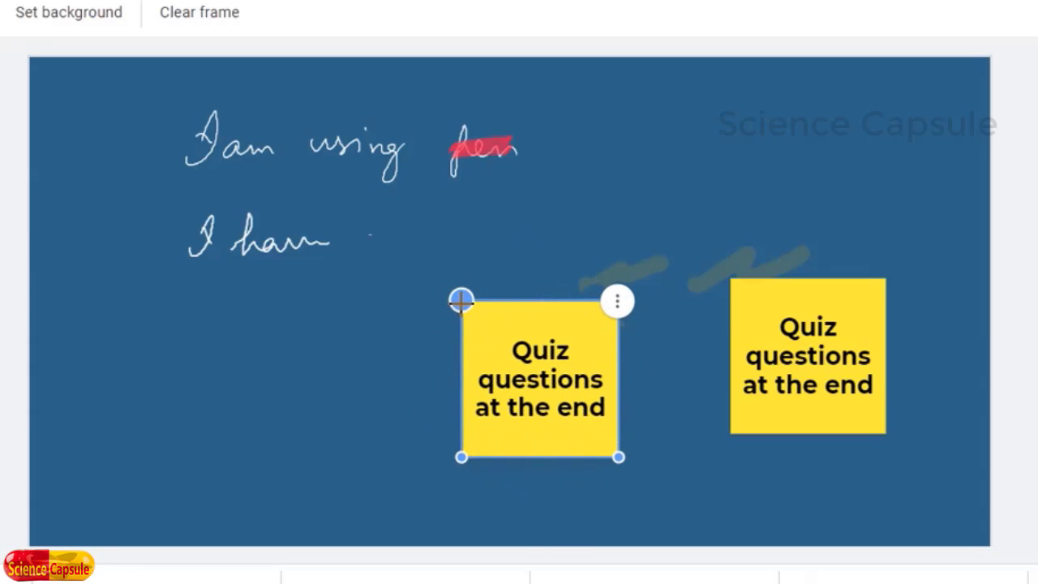
{"action": "left_click", "coordinate": [618, 304]}
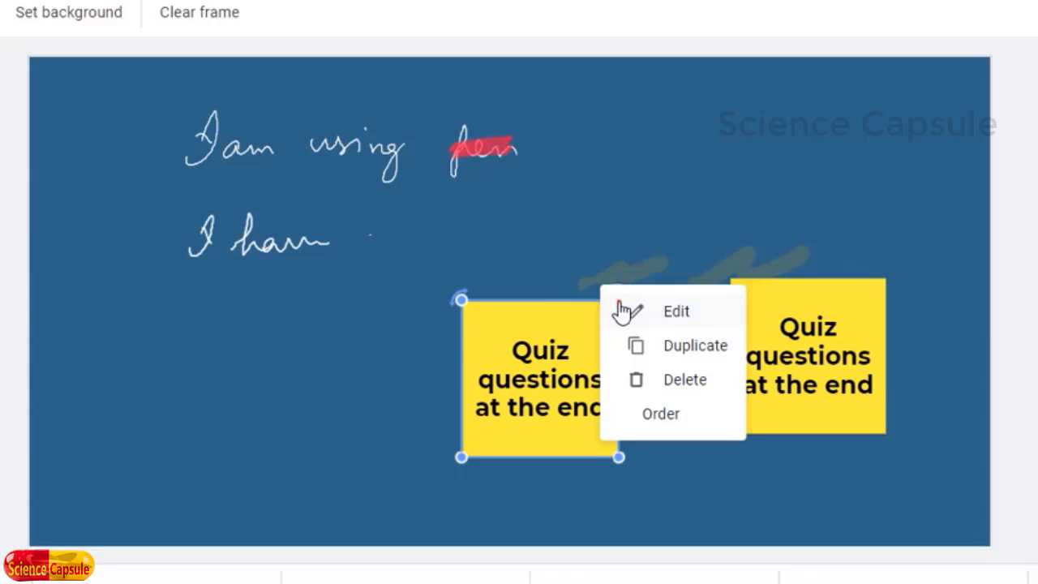
{"action": "left_click", "coordinate": [688, 386]}
Step: Move the sticky note into the frame's upper-right corner and deselect it
{"action": "left_click_drag", "start_coordinate": [784, 397], "coordinate": [893, 176]}
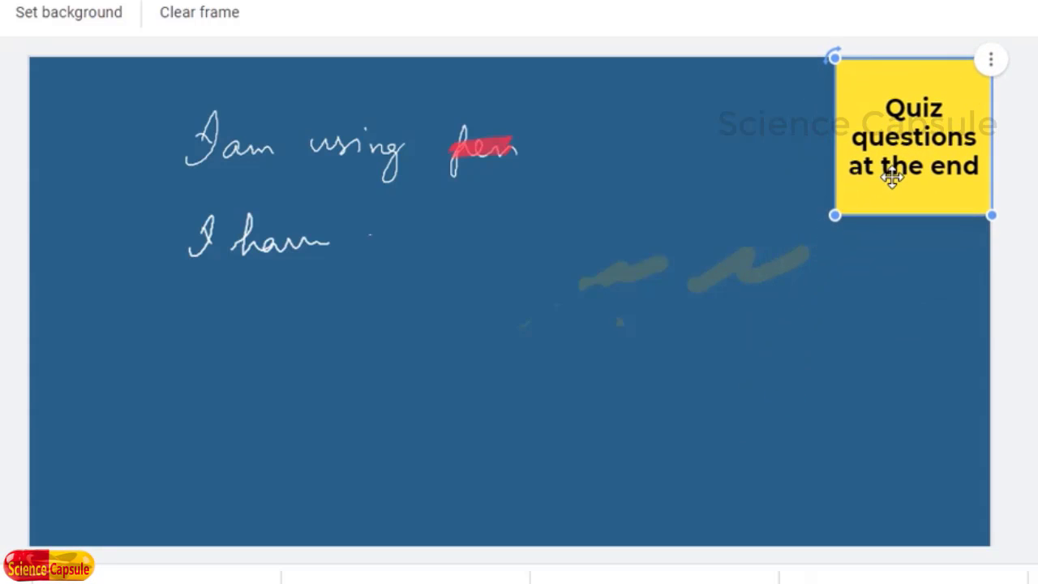
{"action": "left_click", "coordinate": [756, 265]}
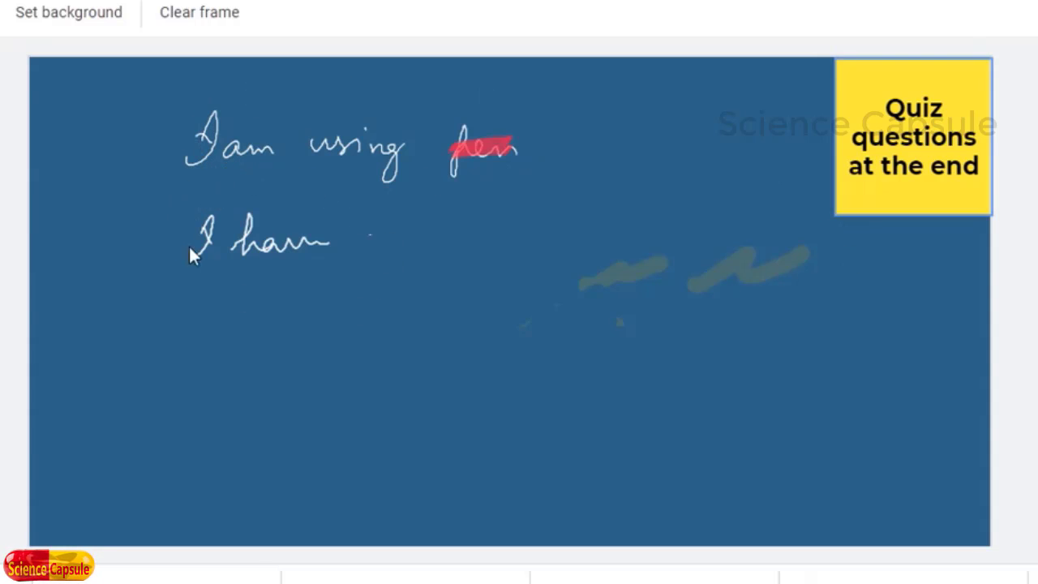
{"action": "left_click", "coordinate": [867, 140]}
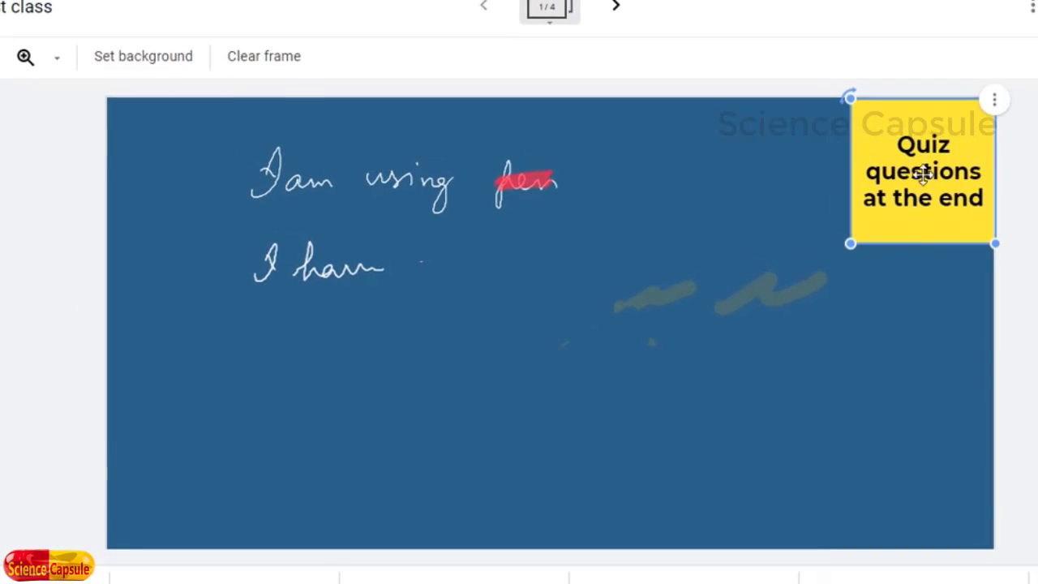
{"action": "left_click", "coordinate": [331, 147]}
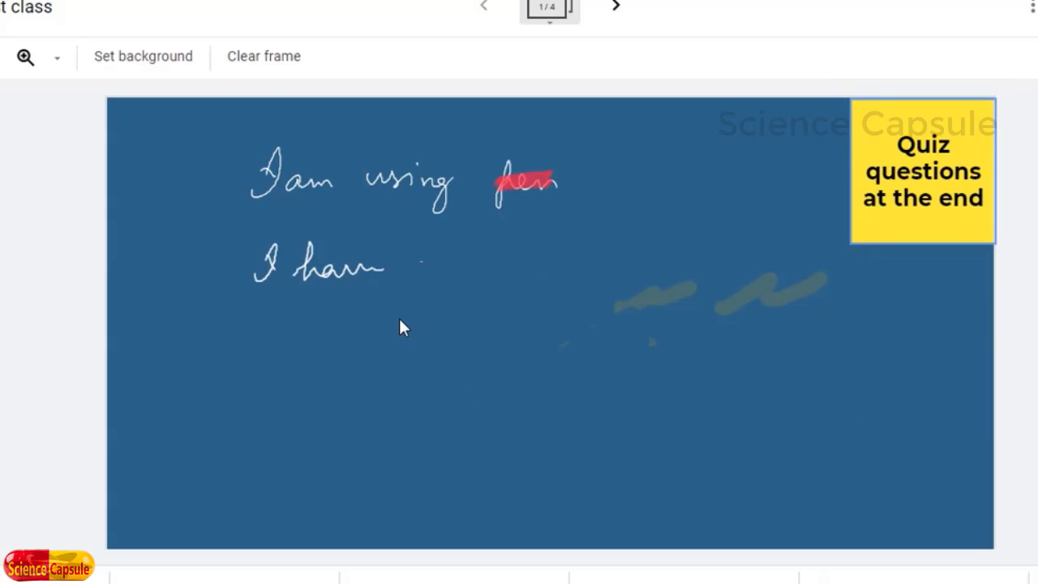
{"action": "left_click", "coordinate": [255, 62]}
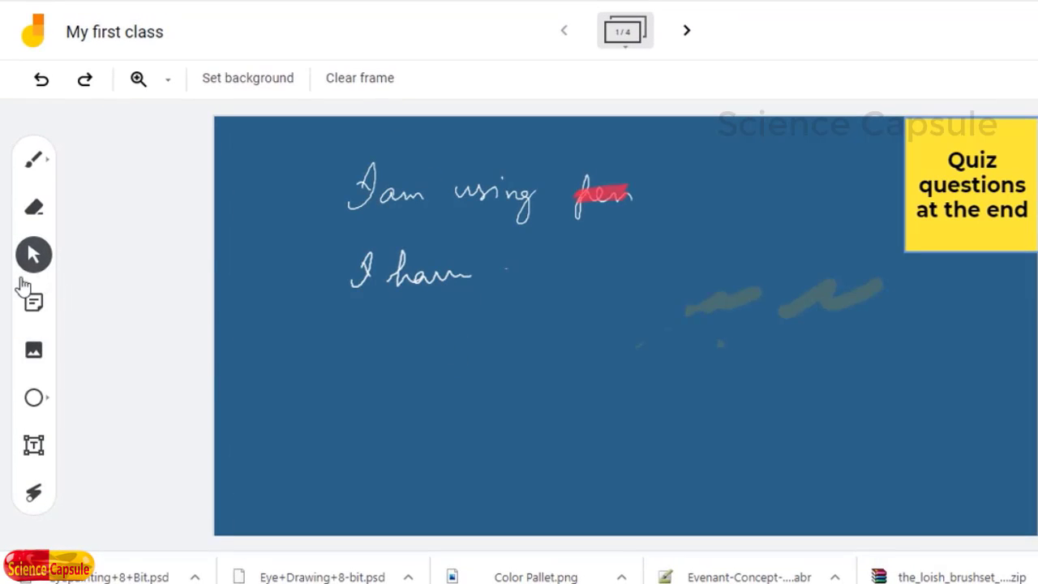
Step: Erase part of the second line of handwriting and part of the faint yellow highlighter stroke, and return to the Select tool
{"action": "left_click", "coordinate": [36, 210]}
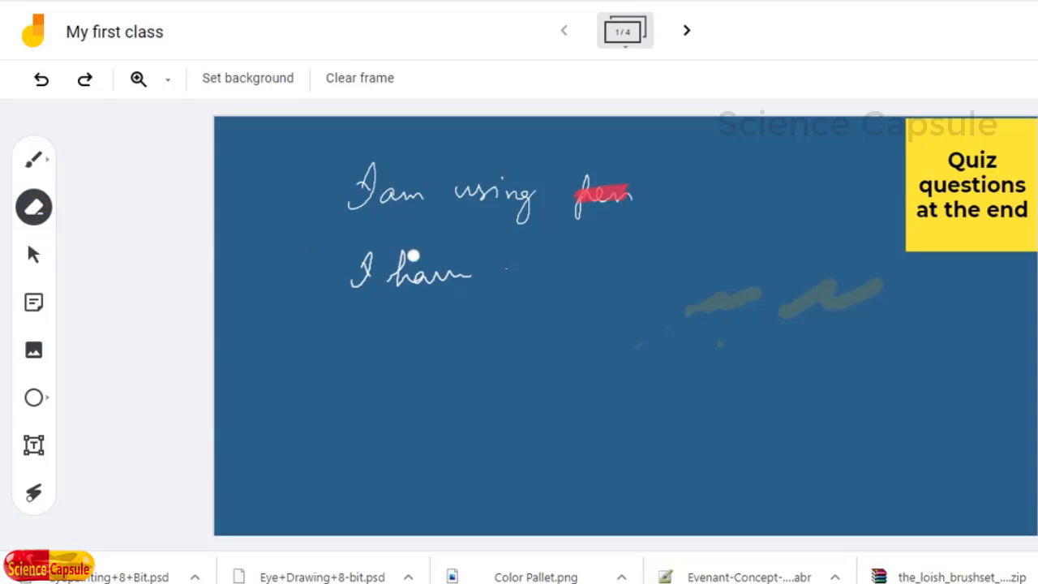
{"action": "left_click_drag", "start_coordinate": [400, 287], "coordinate": [438, 275]}
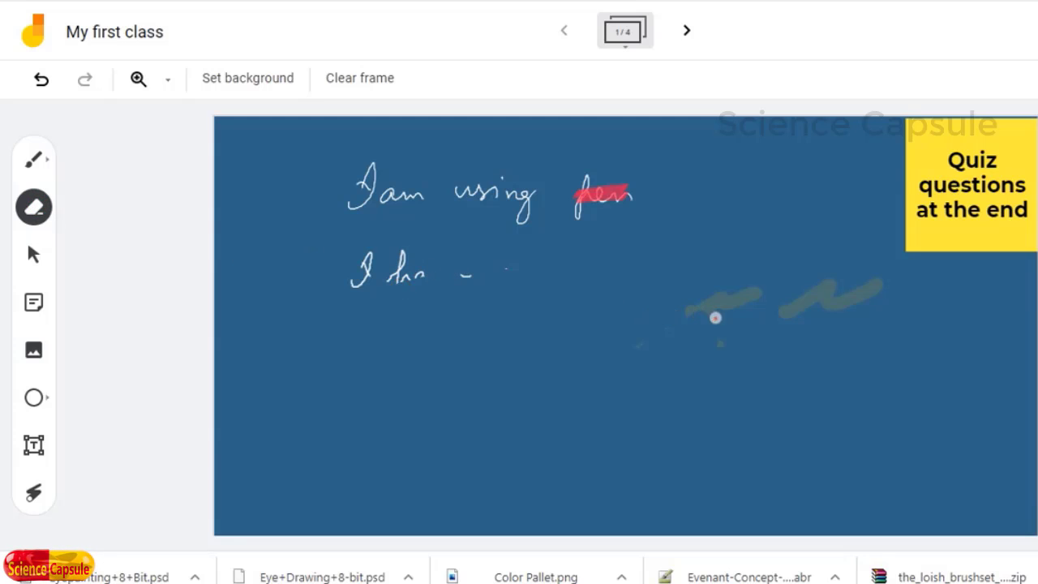
{"action": "left_click_drag", "start_coordinate": [716, 318], "coordinate": [748, 291]}
{"action": "left_click", "coordinate": [42, 167]}
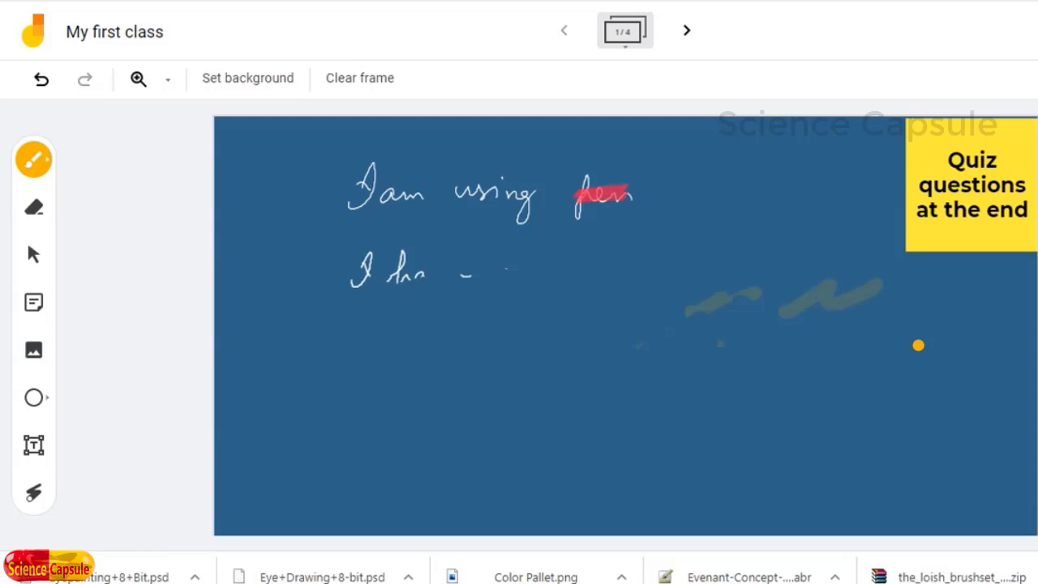
{"action": "key", "text": "shift+s"}
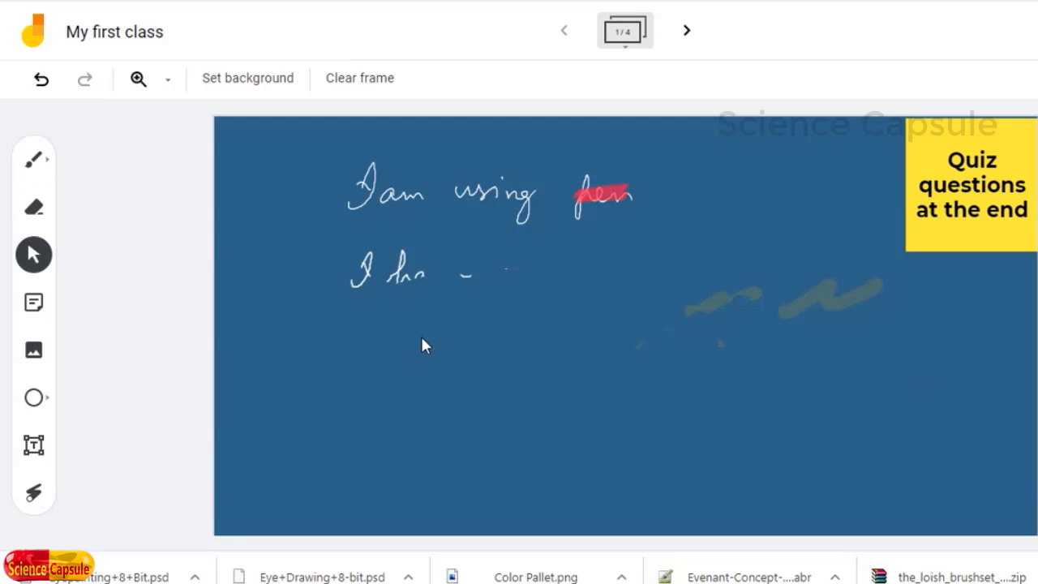
Step: Go to the second frame and set its background to solid black
{"action": "left_click", "coordinate": [687, 31]}
{"action": "left_click", "coordinate": [276, 82]}
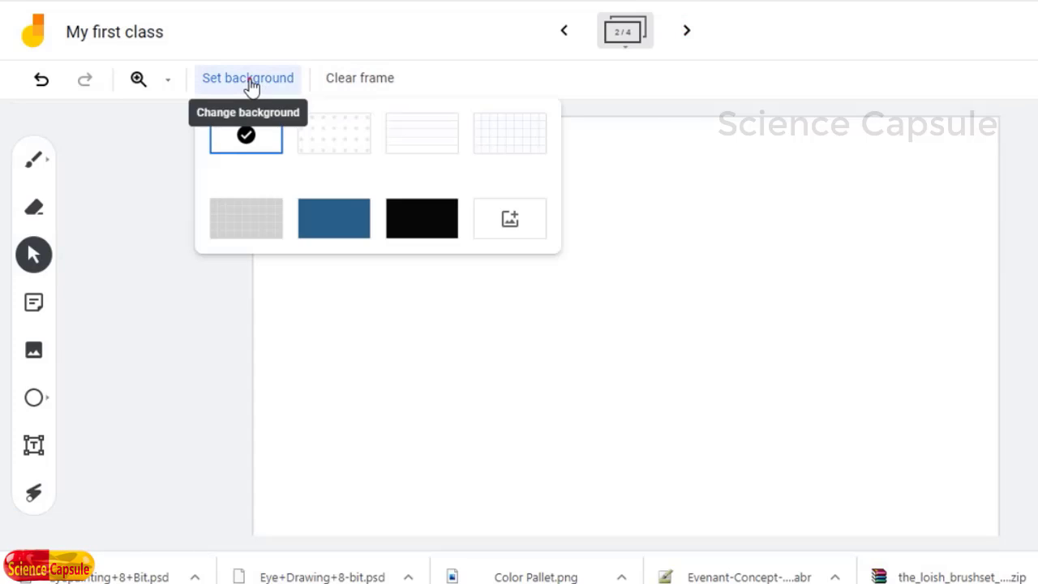
{"action": "left_click", "coordinate": [429, 224]}
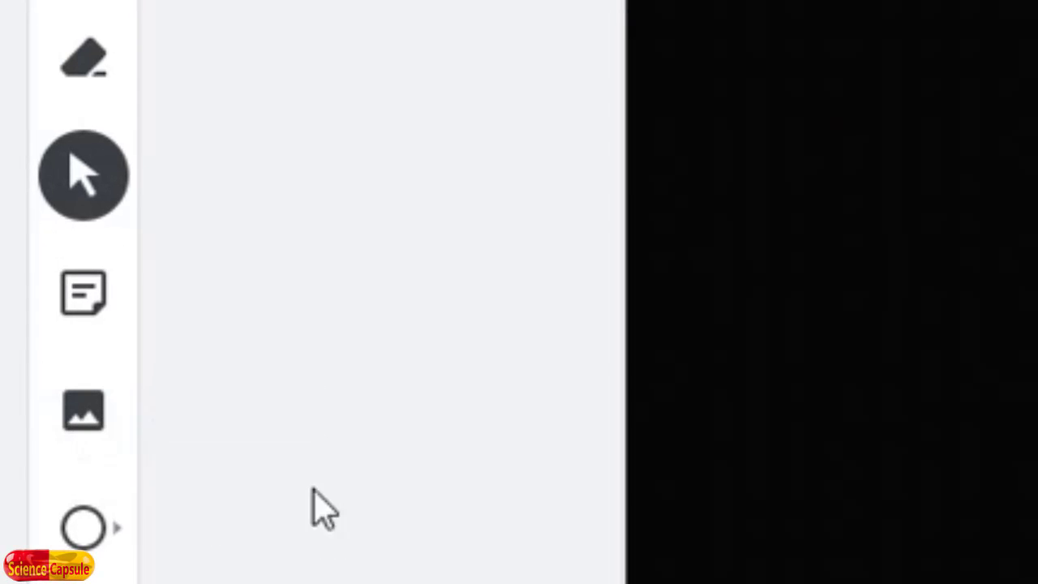
Step: Insert anther.png from the pictures folder on the Desktop, move the image to the right part of the frame, and deselect it
{"action": "left_click", "coordinate": [83, 418]}
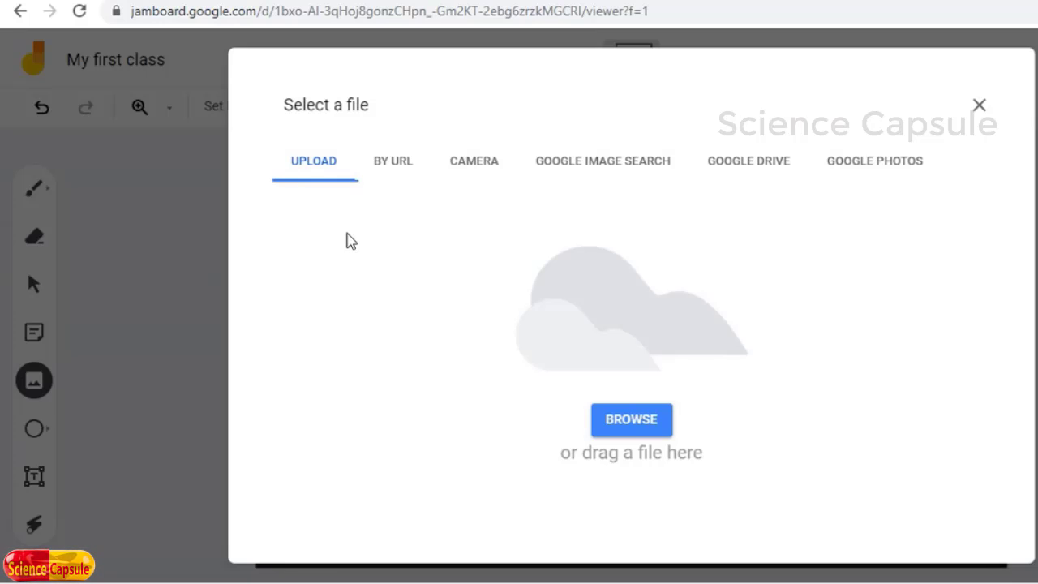
{"action": "left_click", "coordinate": [636, 418]}
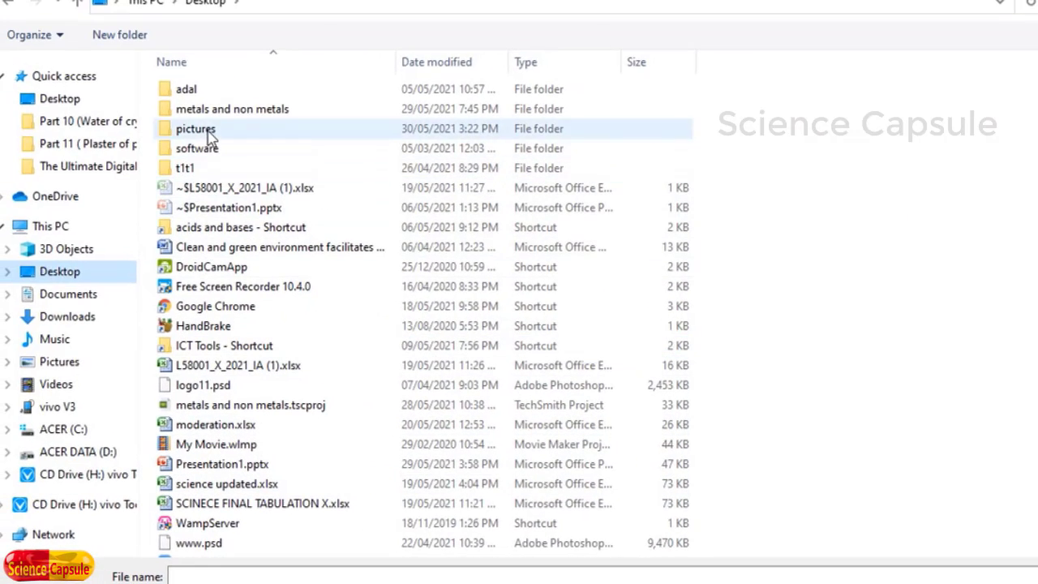
{"action": "double_click", "coordinate": [195, 129]}
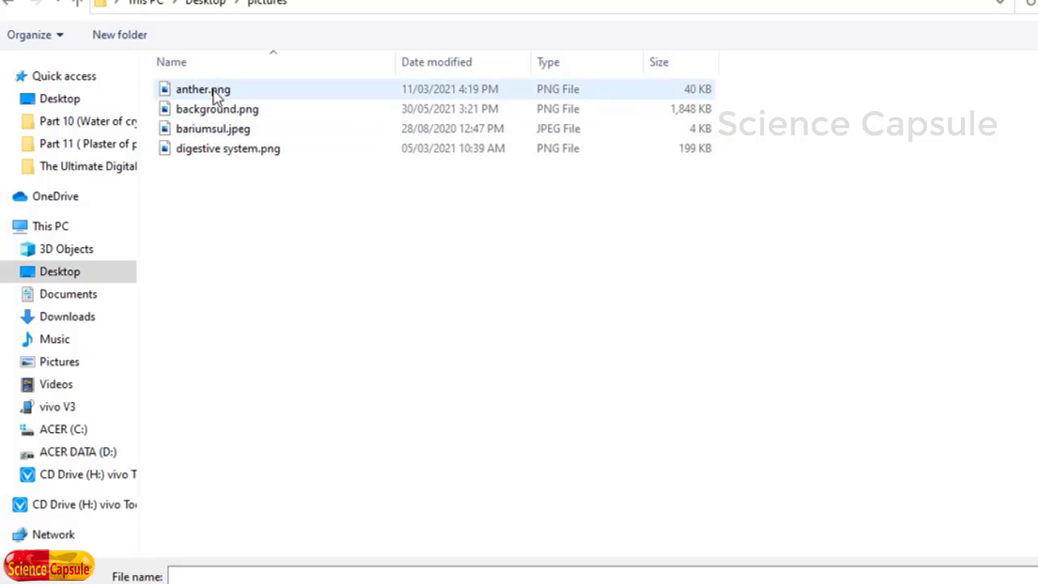
{"action": "double_click", "coordinate": [213, 90]}
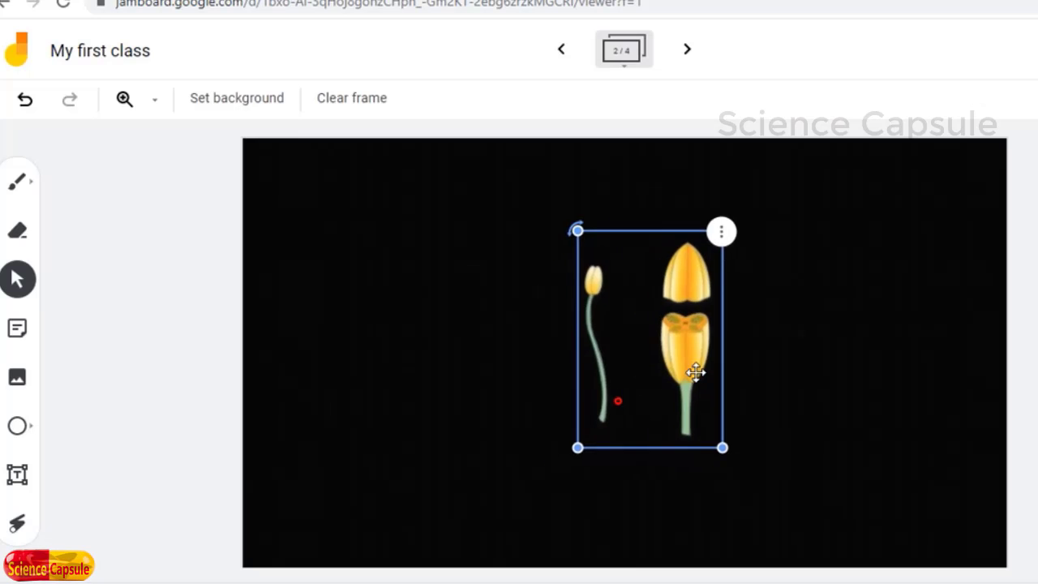
{"action": "left_click_drag", "start_coordinate": [695, 371], "coordinate": [813, 348]}
{"action": "left_click", "coordinate": [642, 404]}
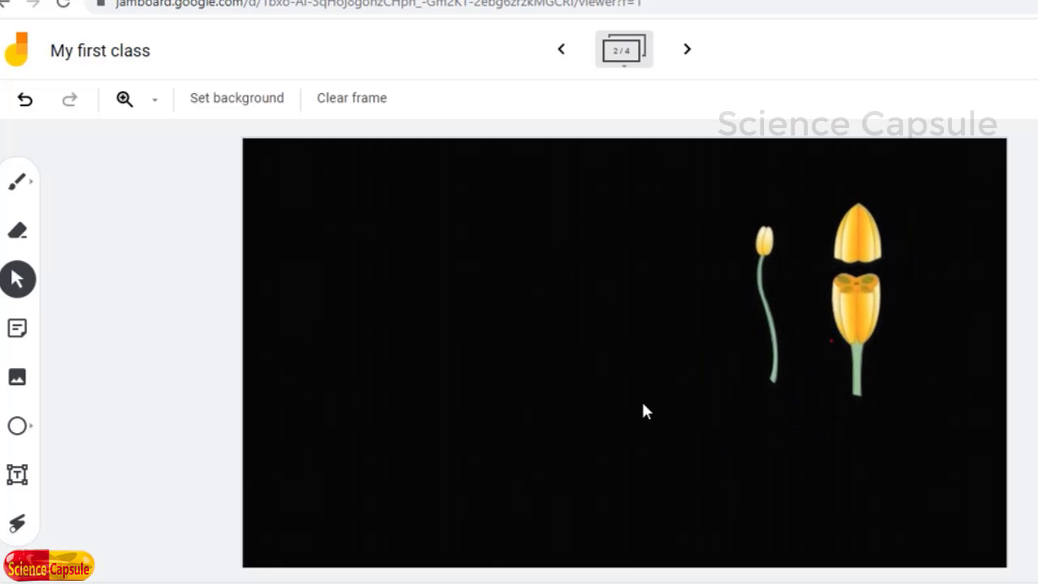
Step: With the red marker, label the flower image using arrows and handwriting: "anther" for the stalk's tip and "filament" for the stalk
{"action": "left_click", "coordinate": [11, 185]}
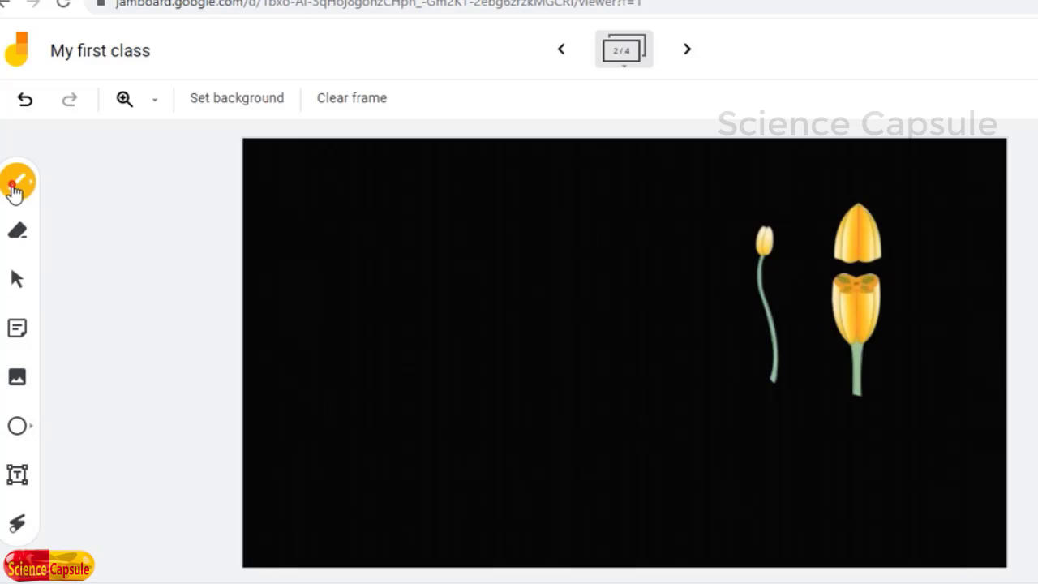
{"action": "right_click", "coordinate": [14, 190]}
{"action": "left_click", "coordinate": [30, 186]}
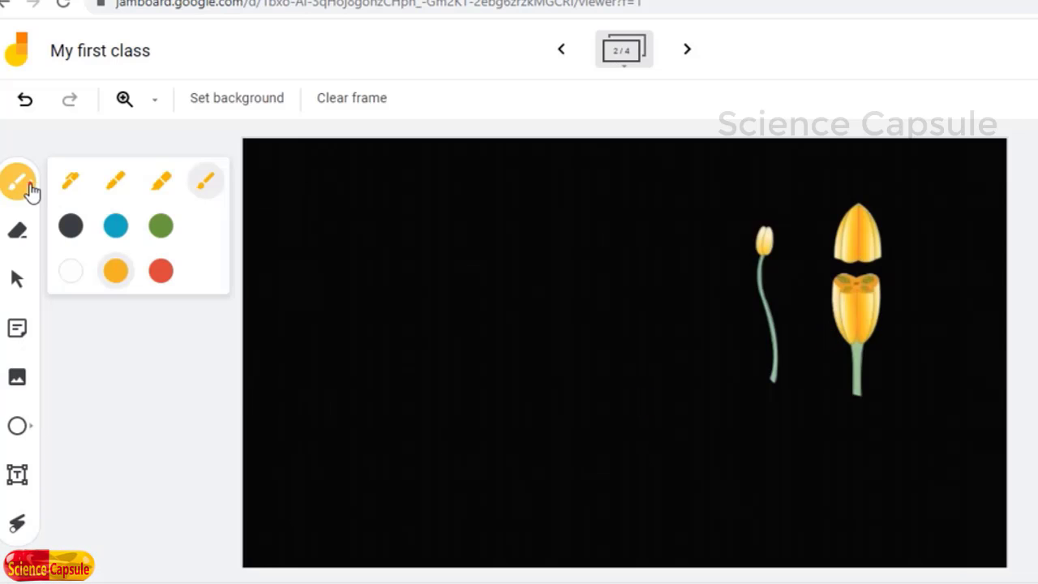
{"action": "left_click", "coordinate": [117, 182]}
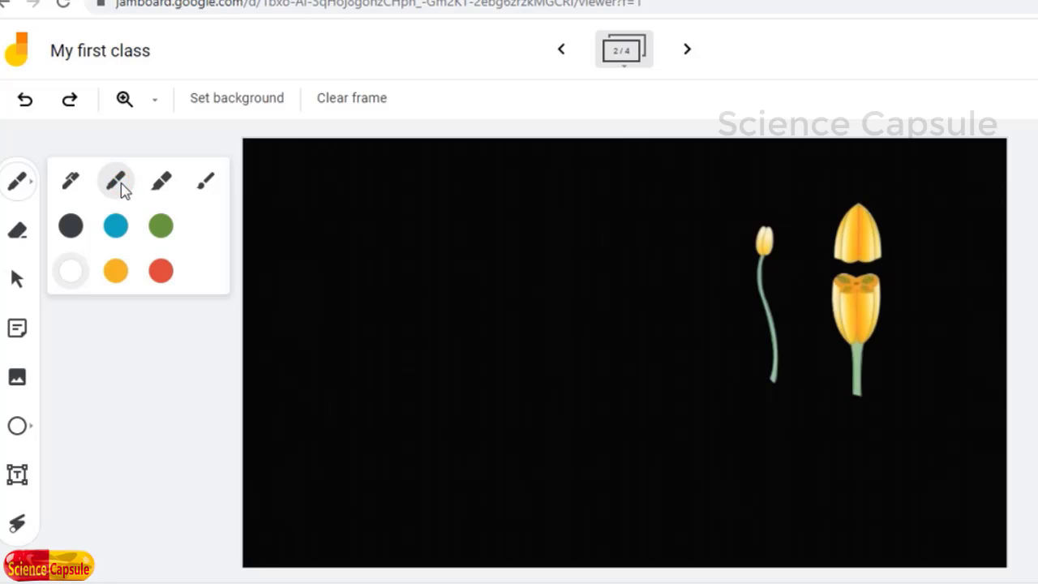
{"action": "left_click", "coordinate": [118, 273]}
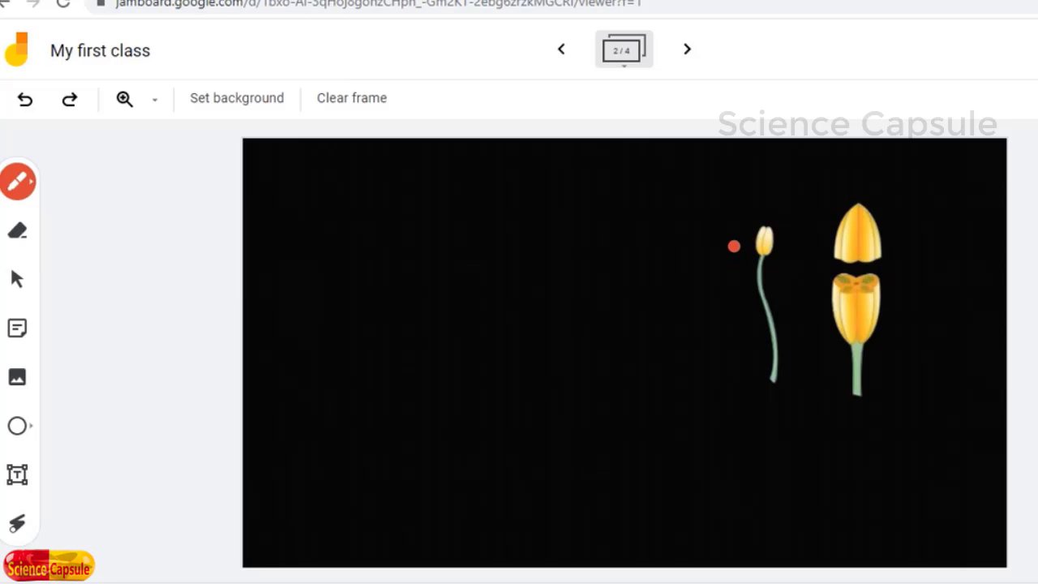
{"action": "left_click_drag", "start_coordinate": [743, 242], "coordinate": [679, 239]}
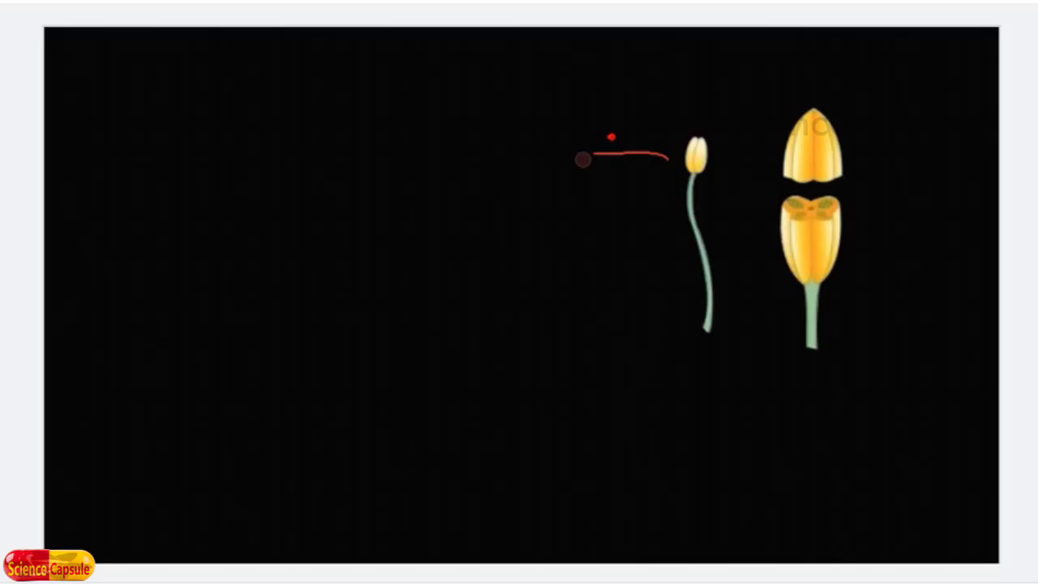
{"action": "left_click_drag", "start_coordinate": [611, 137], "coordinate": [610, 167]}
{"action": "mouse_move", "coordinate": [438, 161]}
{"action": "left_mouse_down"}
{"action": "mouse_move", "coordinate": [494, 146]}
{"action": "mouse_move", "coordinate": [558, 147]}
{"action": "left_mouse_up"}
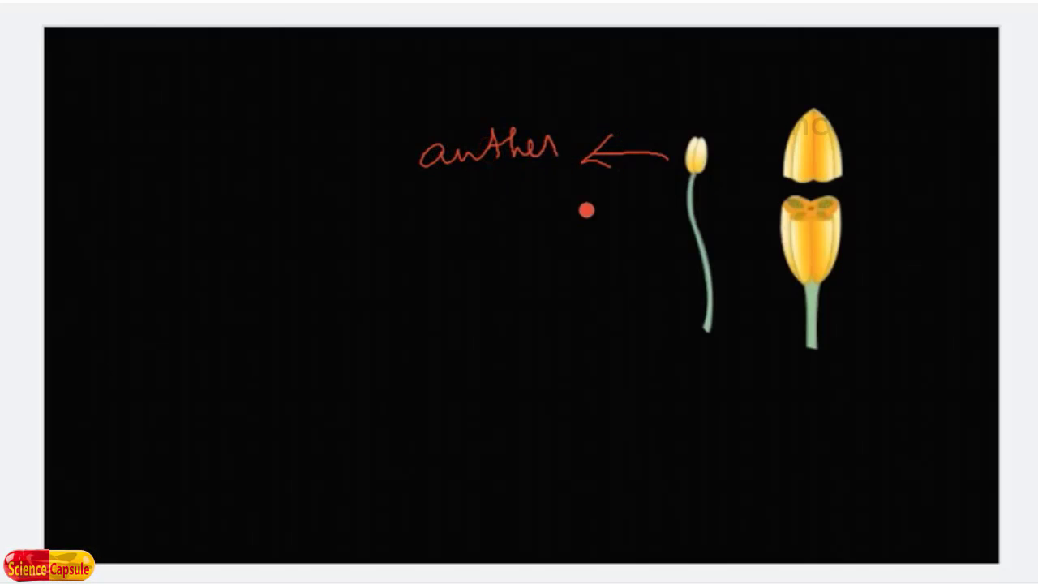
{"action": "mouse_move", "coordinate": [703, 290]}
{"action": "left_mouse_down"}
{"action": "mouse_move", "coordinate": [661, 326]}
{"action": "mouse_move", "coordinate": [681, 322]}
{"action": "left_mouse_up"}
{"action": "mouse_move", "coordinate": [452, 348]}
{"action": "left_mouse_down"}
{"action": "mouse_move", "coordinate": [529, 371]}
{"action": "mouse_move", "coordinate": [607, 355]}
{"action": "mouse_move", "coordinate": [589, 370]}
{"action": "left_mouse_up"}
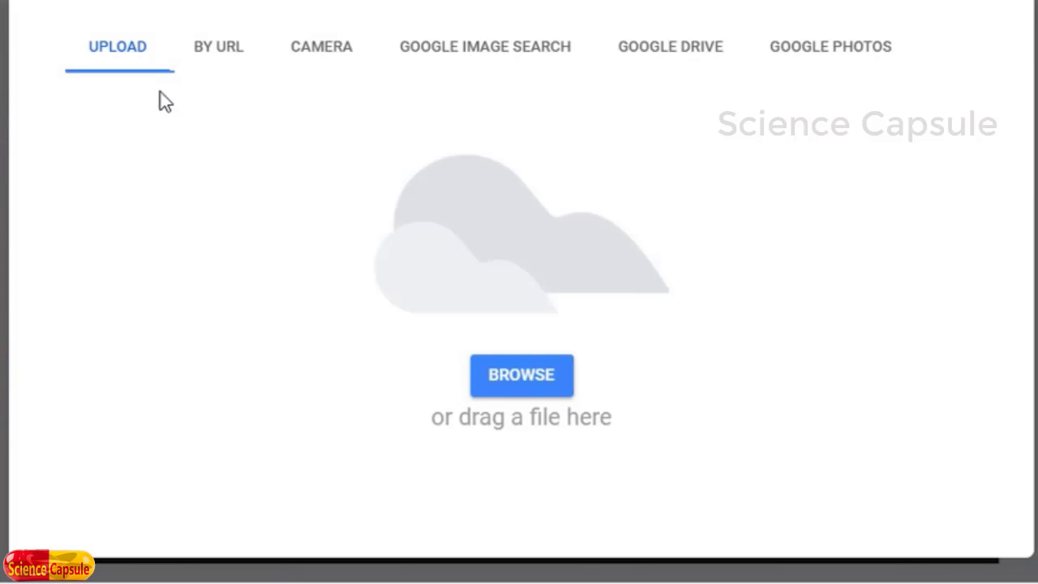
Step: Insert digestive system.png from the computer and move the image to the left part of the frame, clear of the handwritten labels
{"action": "left_click", "coordinate": [520, 375]}
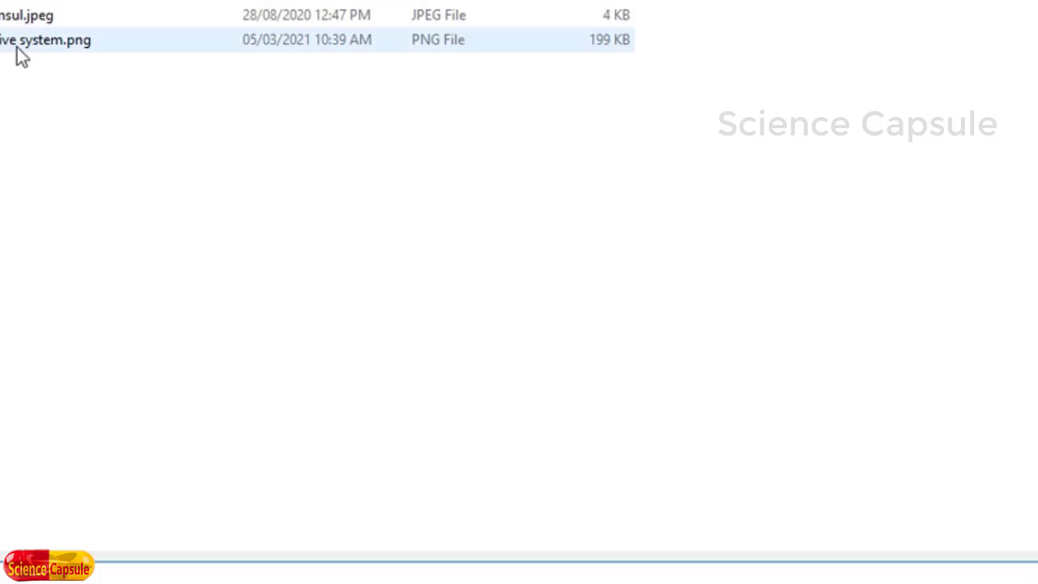
{"action": "left_click", "coordinate": [17, 47]}
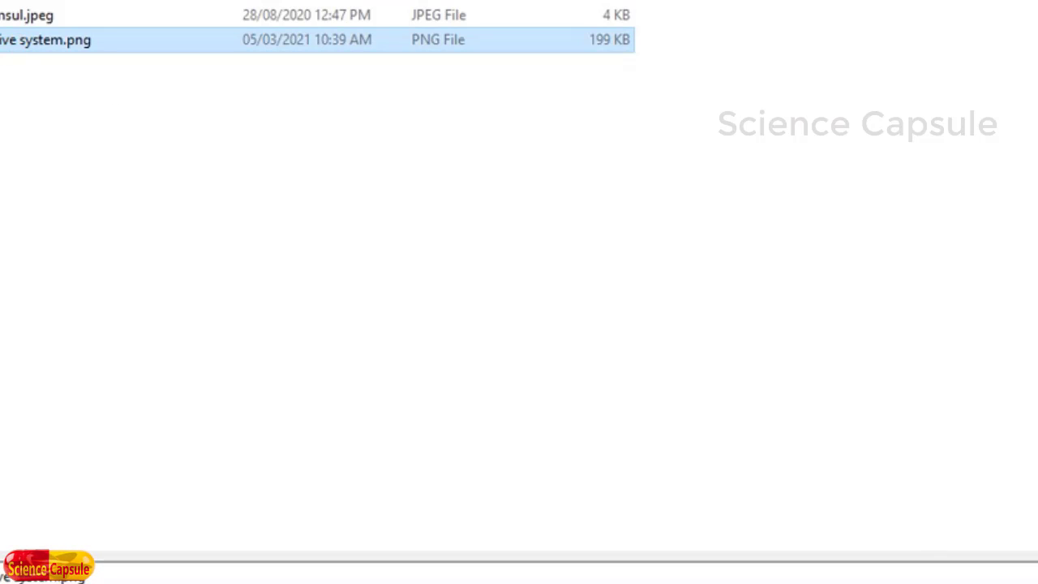
{"action": "left_click", "coordinate": [901, 580]}
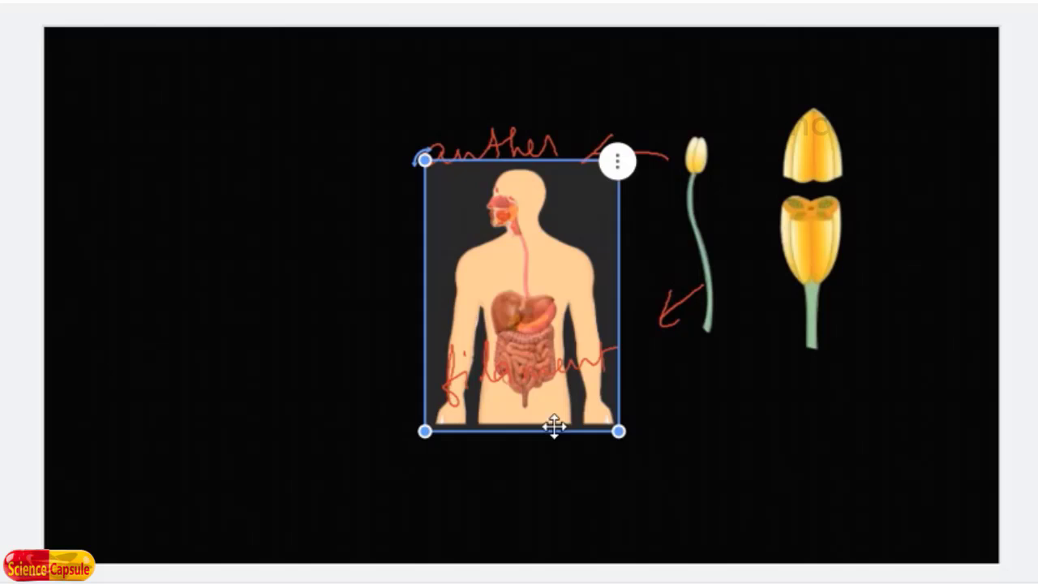
{"action": "left_click_drag", "start_coordinate": [533, 319], "coordinate": [171, 268]}
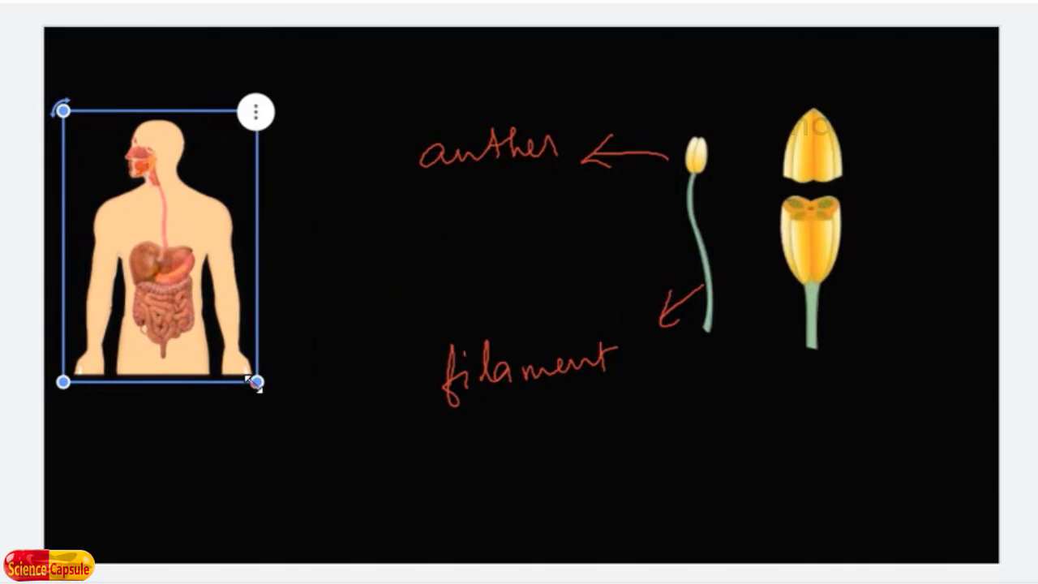